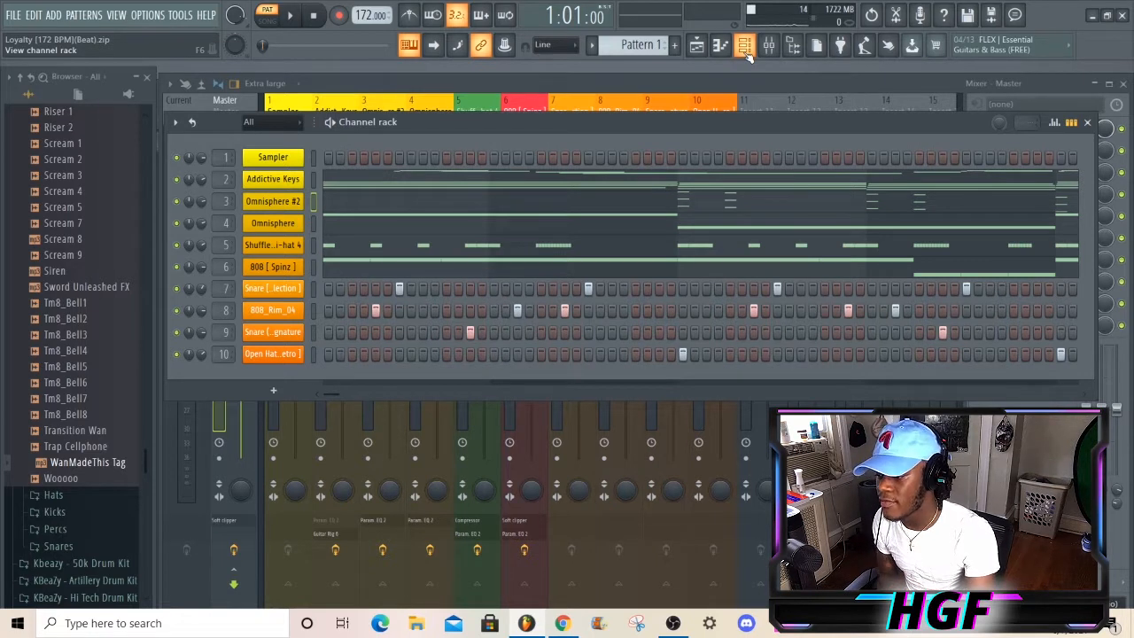
- Lower the Omnisphere #2 mixer volume to about -5.0 dB and slightly raise the Omnisphere volume while the pattern plays
left_click(291, 16)
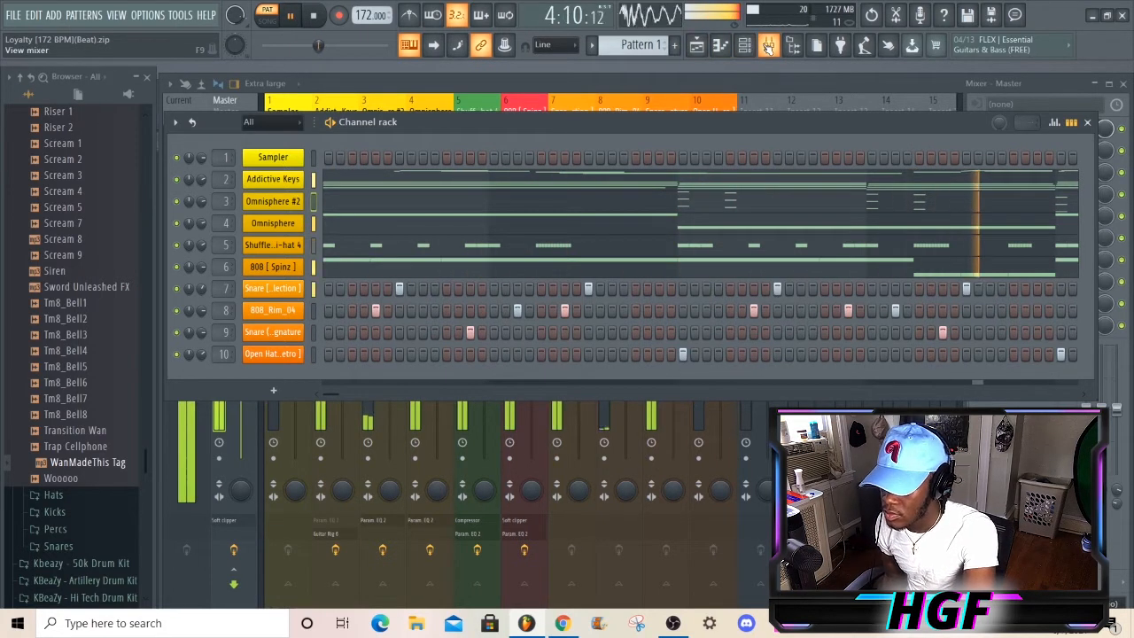
key("F6")
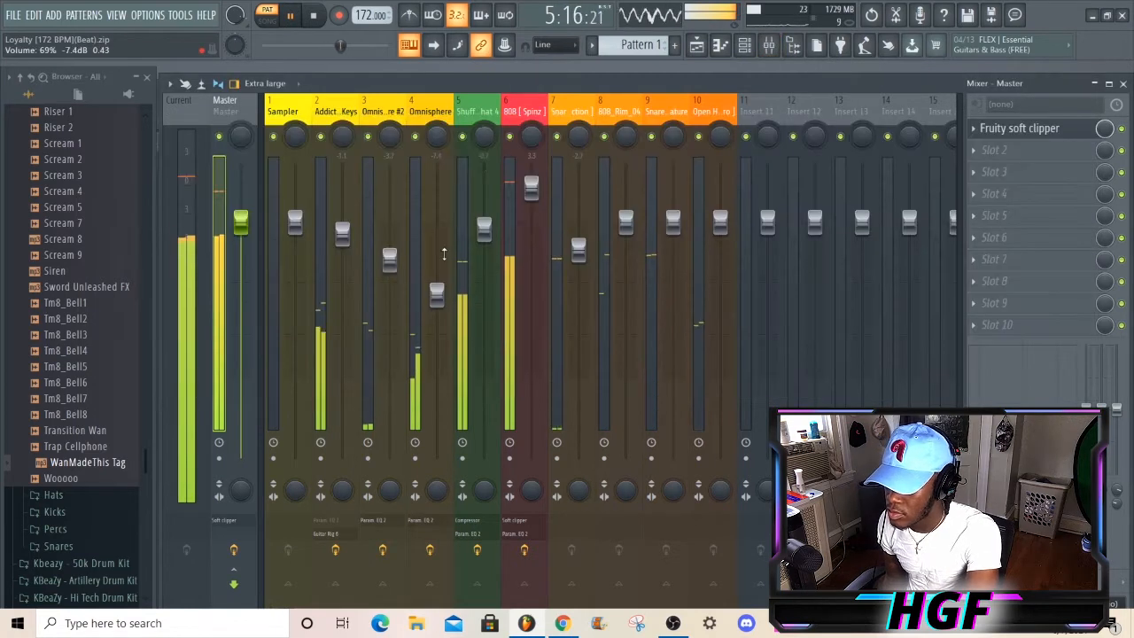
left_click_drag(385, 286, 385, 301)
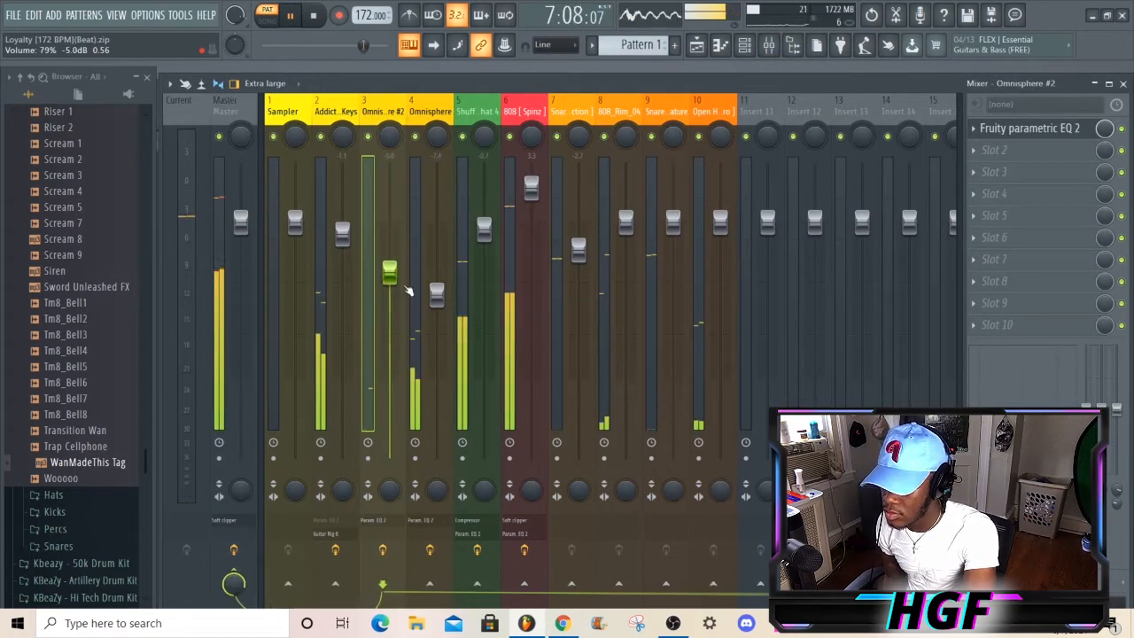
left_click_drag(432, 271, 432, 265)
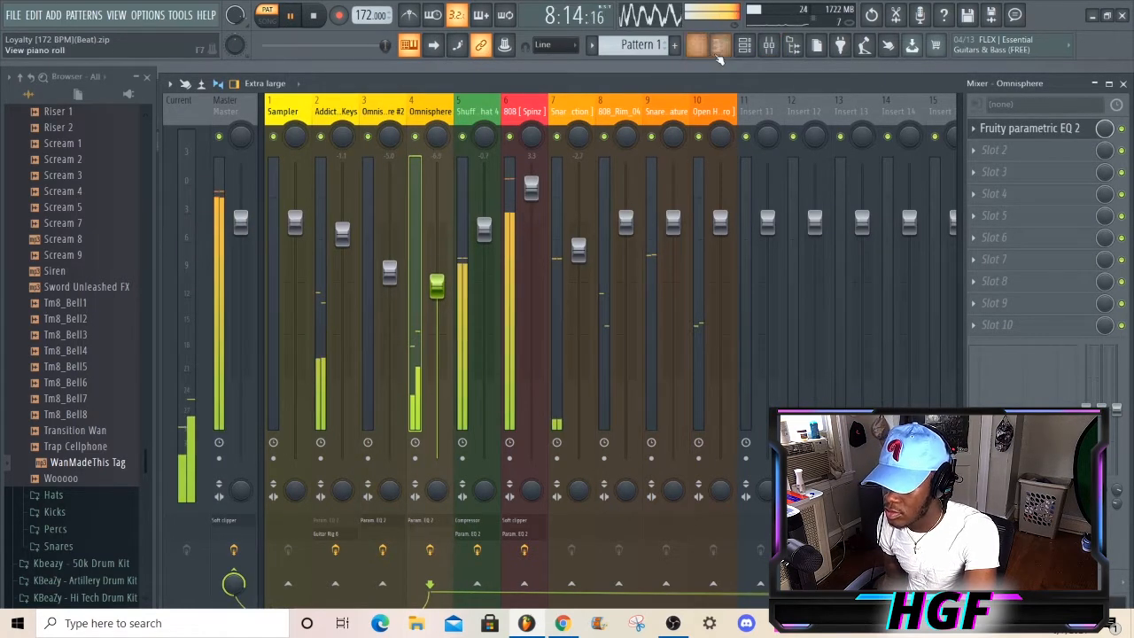
left_click(745, 49)
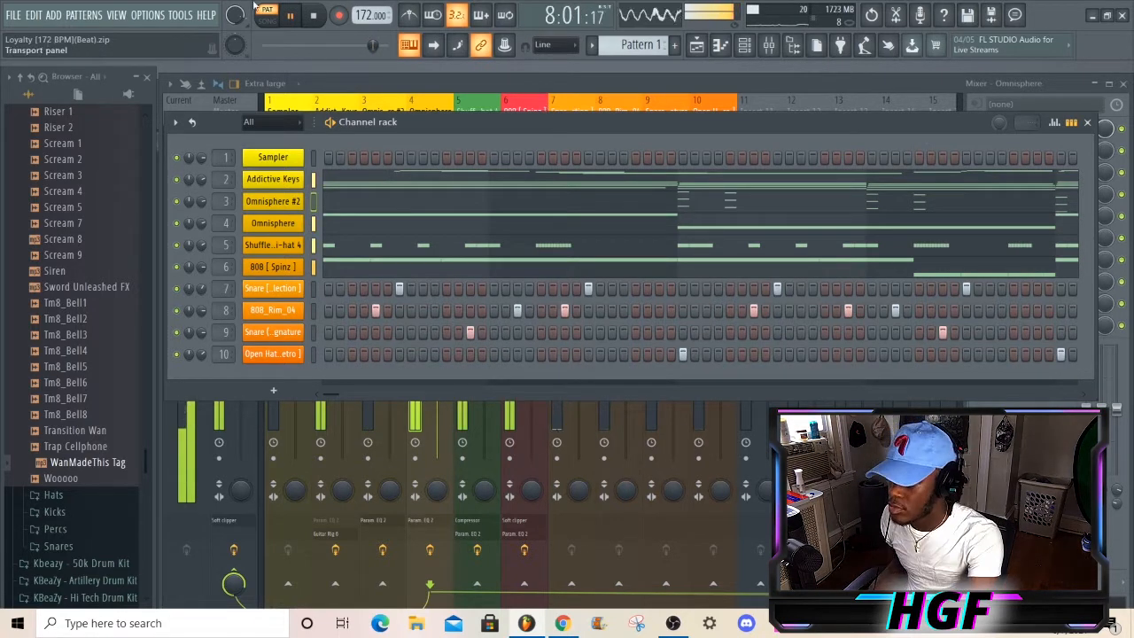
left_click(315, 16)
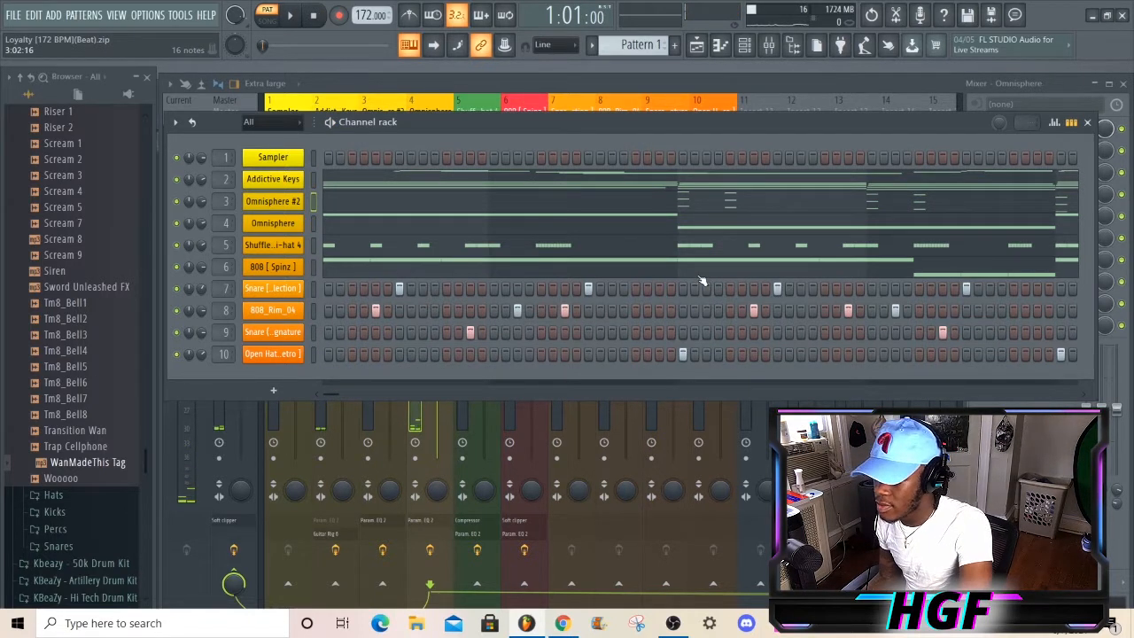
- Open the Addictive Keys notes in the piano roll and examine the sustained chords and the melody above them
left_click(422, 195)
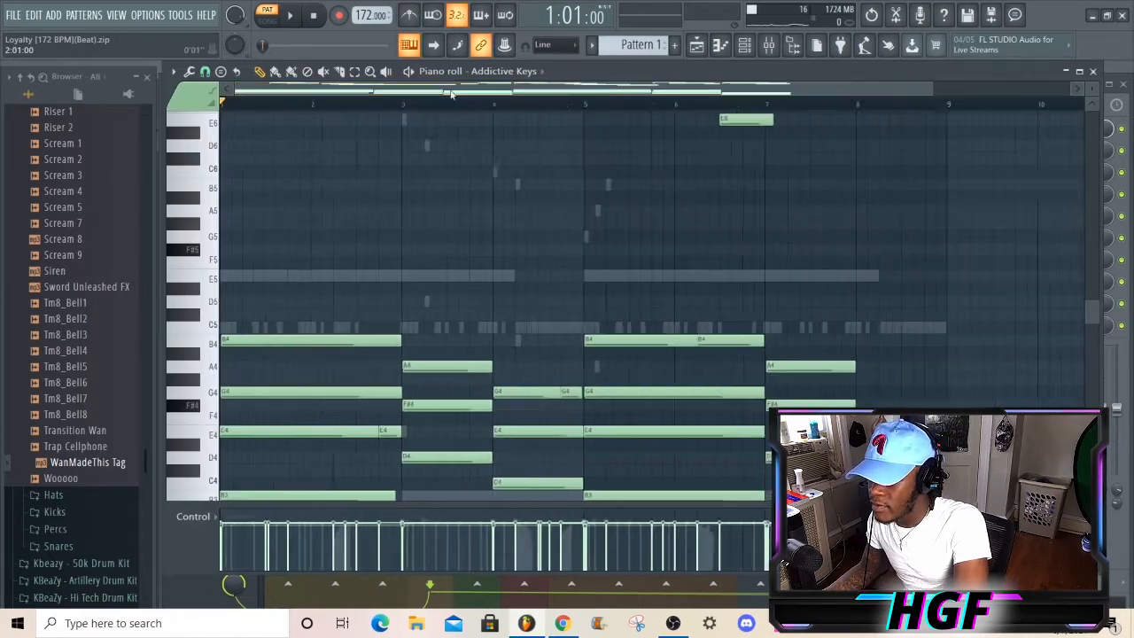
scroll(506, 186, "up", 6)
scroll(451, 251, "down", 3)
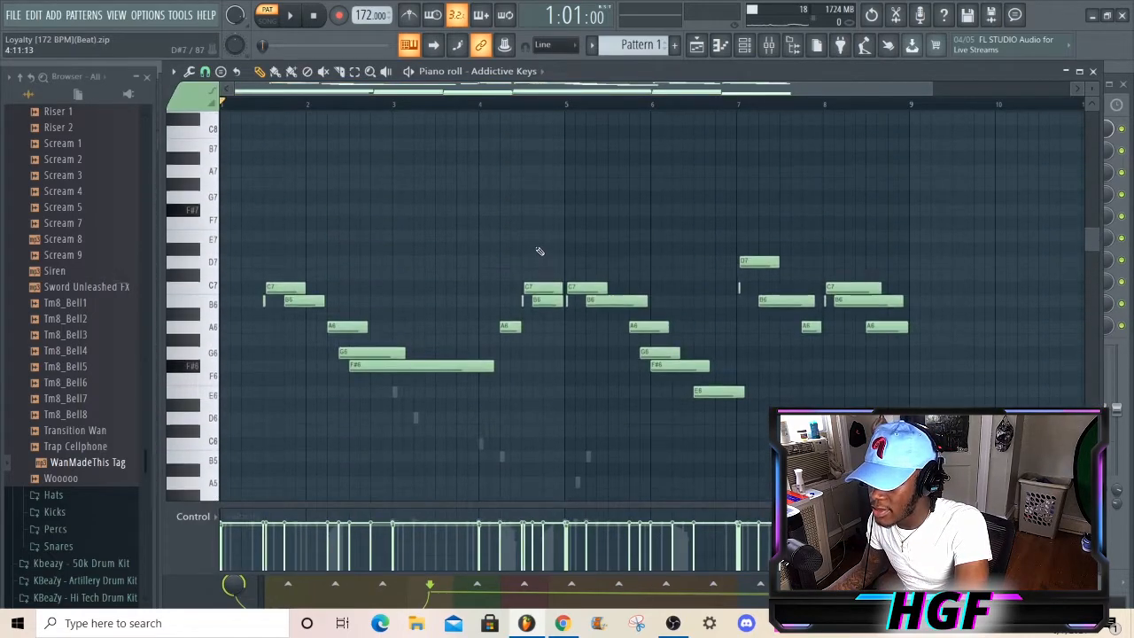
scroll(537, 248, "up", 5)
scroll(593, 240, "down", 4)
scroll(425, 253, "down", 6)
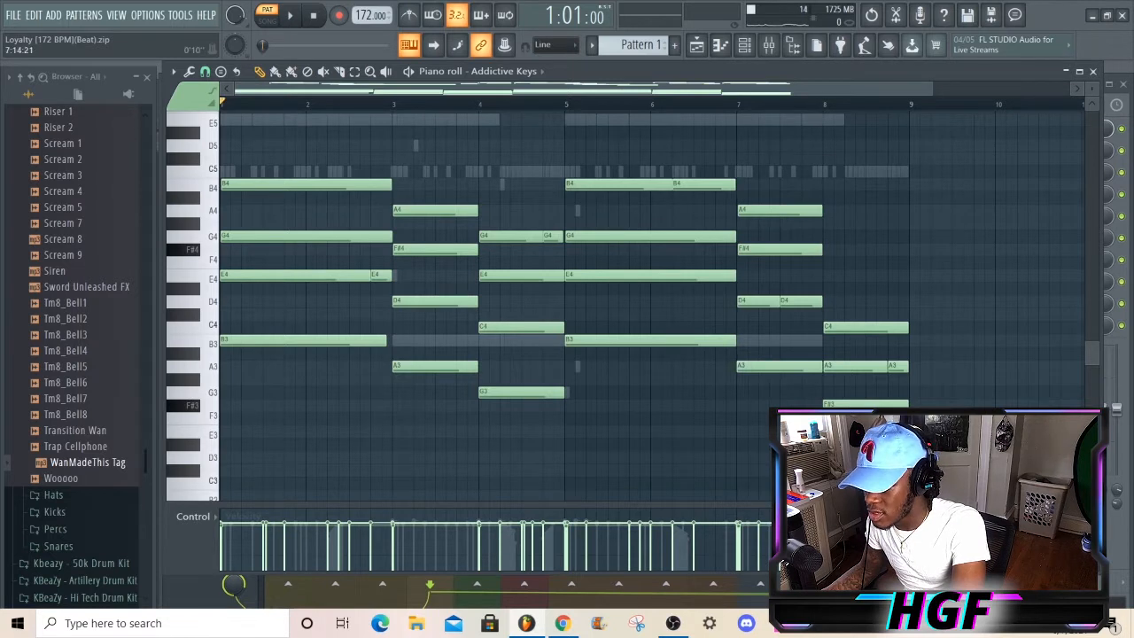
left_click_drag(932, 90, 764, 90)
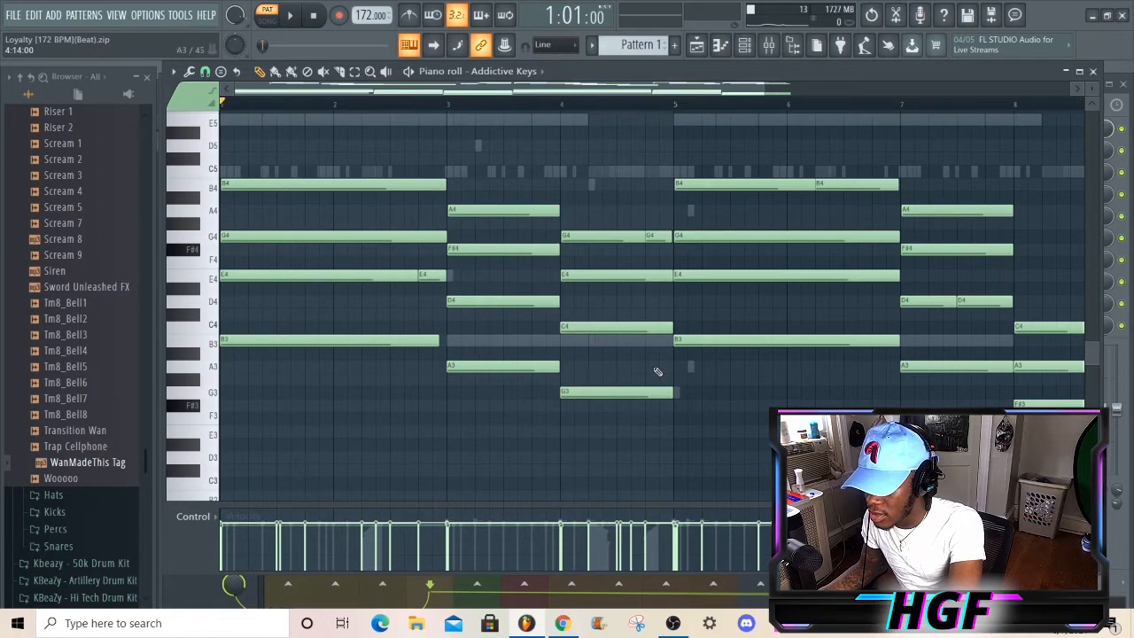
scroll(658, 371, "up", 4)
scroll(618, 360, "down", 4)
scroll(664, 240, "up", 8)
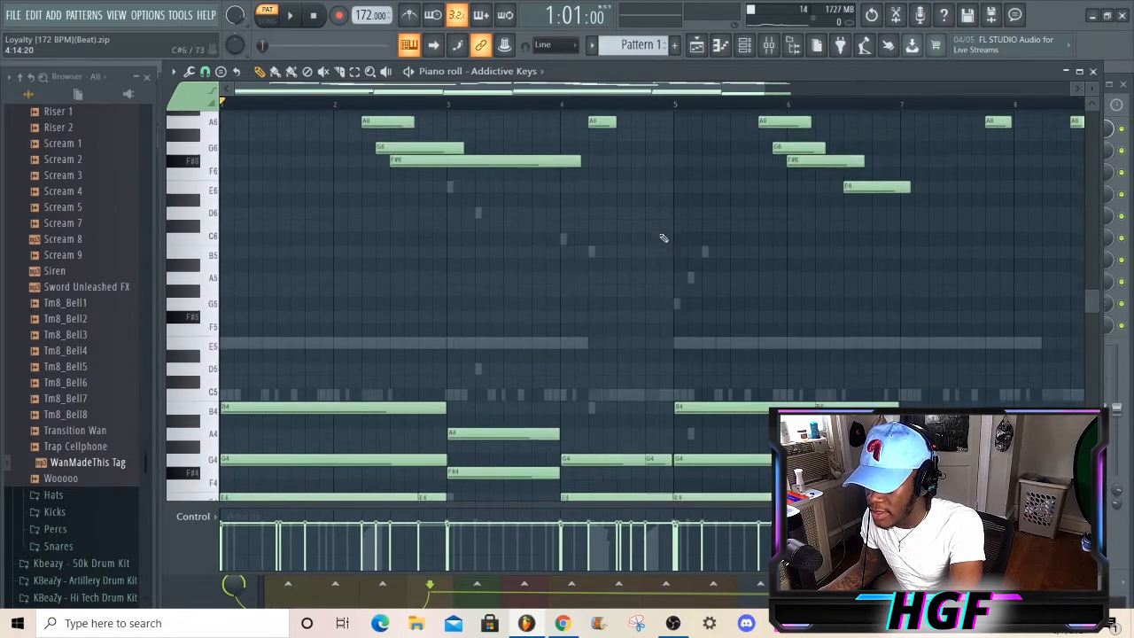
scroll(379, 94, "up", 5)
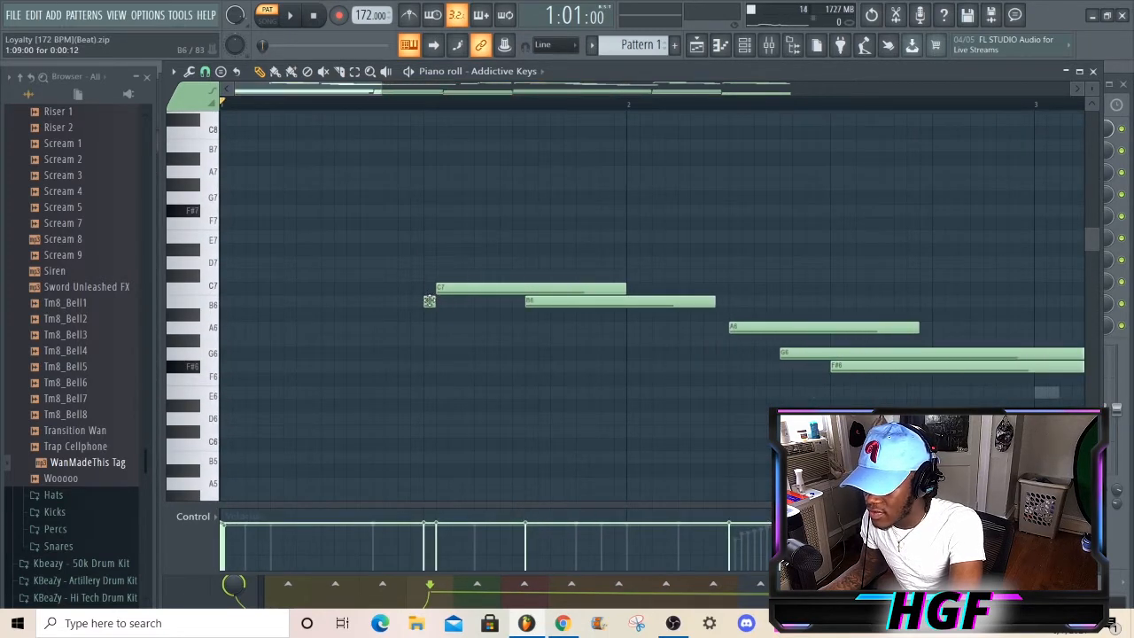
- Solo the Addictive Keys channel and return to its piano roll
left_click(425, 104)
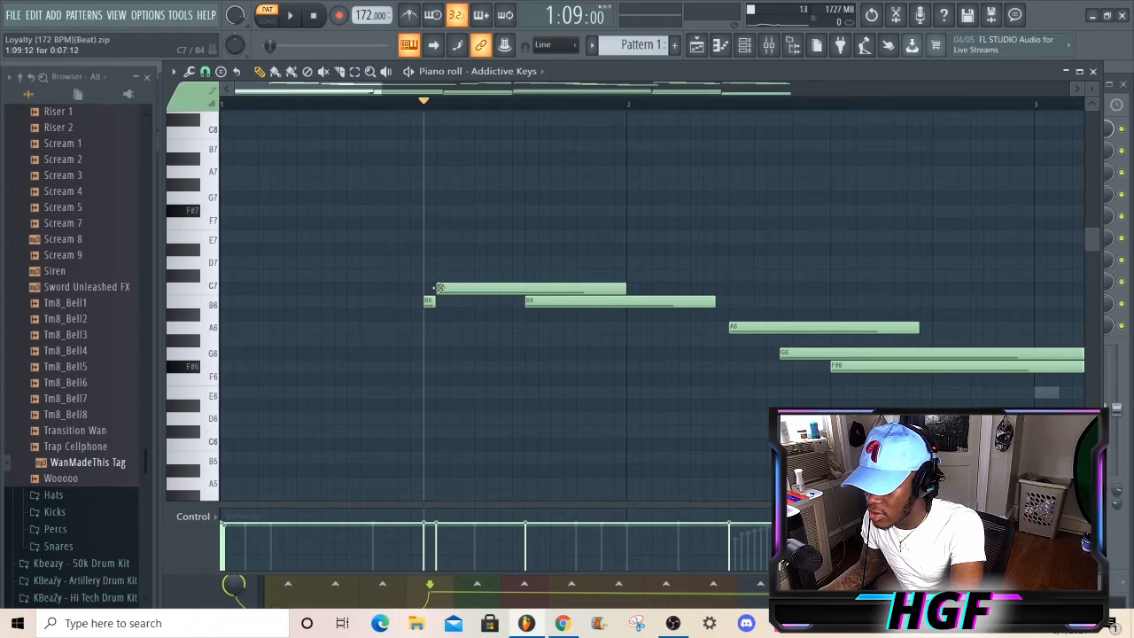
left_click(744, 45)
right_click(179, 180)
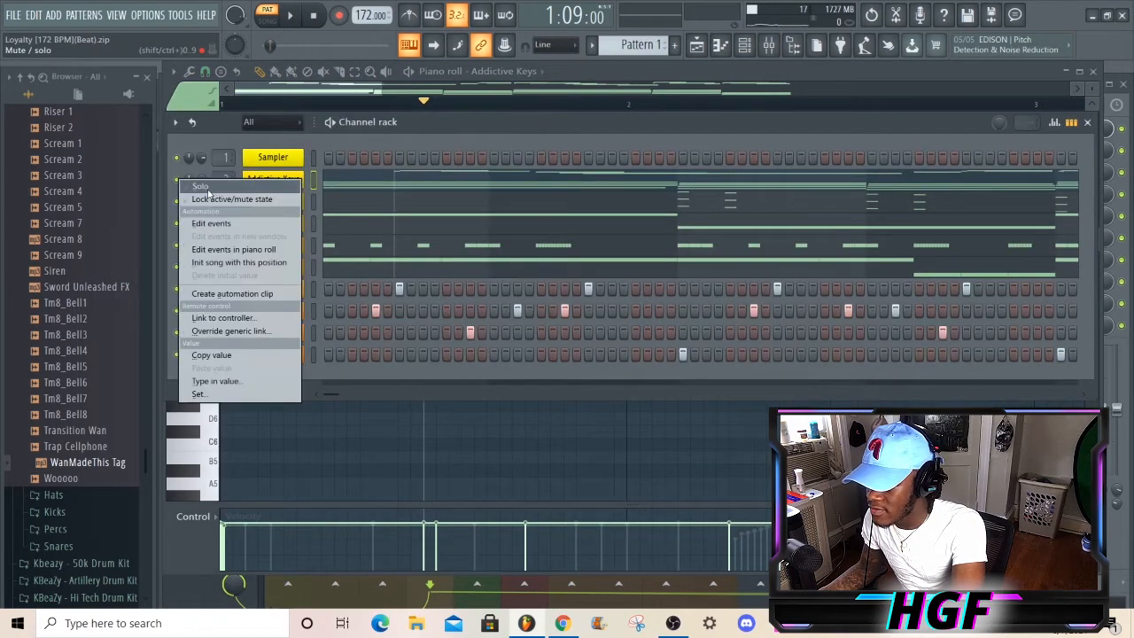
left_click(210, 186)
left_click(358, 96)
- Play the Addictive Keys melody from near the start of bar 1 to hear the short B6 grace note
left_click(232, 103)
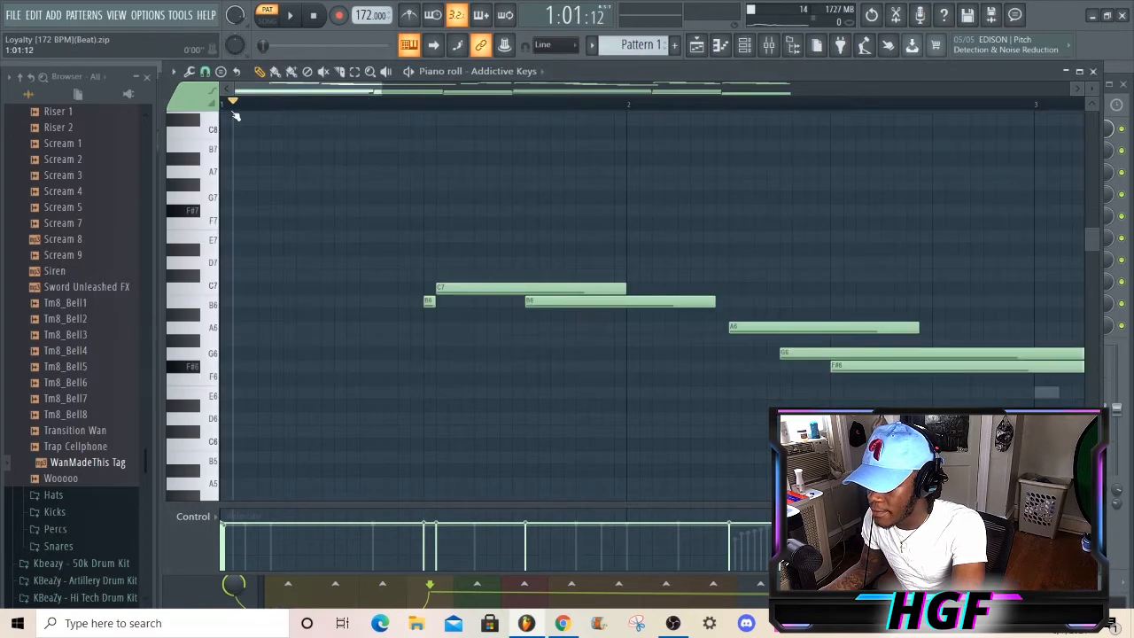
left_click(292, 18)
left_click(315, 17)
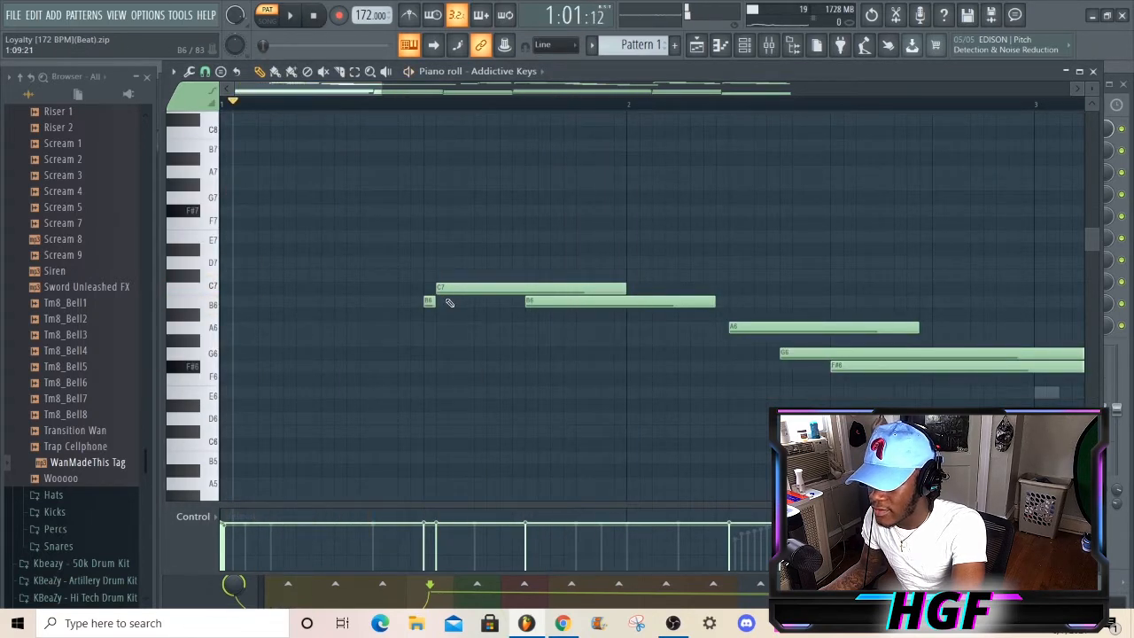
left_click(290, 16)
left_click(292, 17)
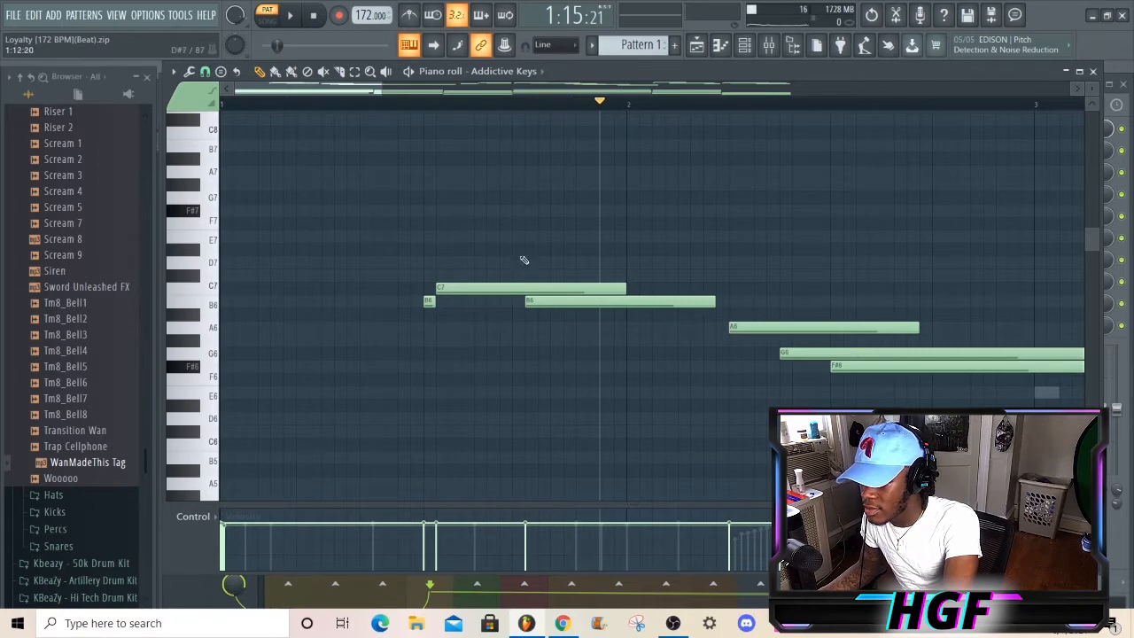
- Examine the short grace notes before the longer Addictive Keys melody notes in bars 7 and 8
left_click_drag(376, 92, 698, 93)
left_click_drag(567, 92, 762, 91)
left_click_drag(674, 92, 674, 142)
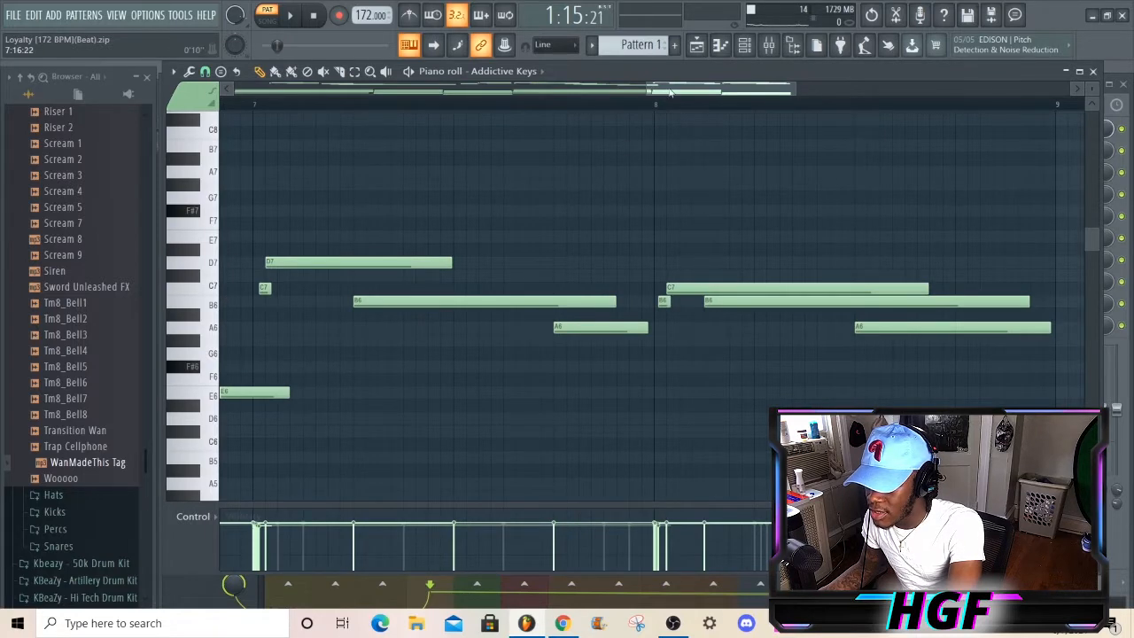
mouse_move(654, 91)
left_mouse_down()
mouse_move(543, 83)
mouse_move(619, 99)
mouse_move(626, 116)
mouse_move(663, 91)
mouse_move(681, 55)
mouse_move(676, 64)
mouse_move(725, 95)
left_mouse_up()
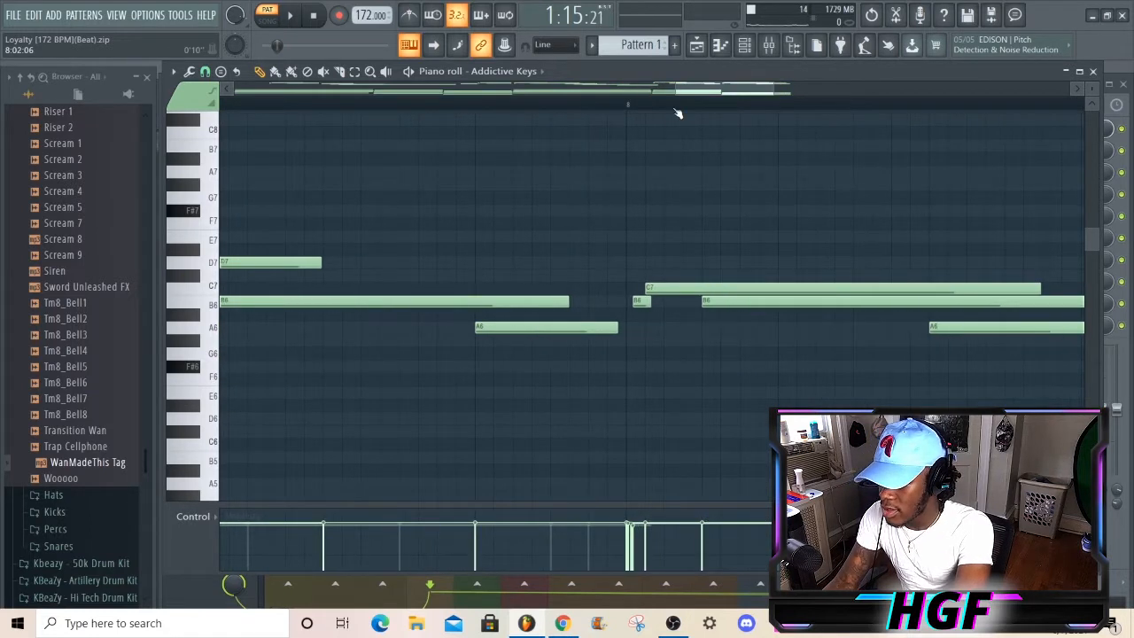
- Show the Strumizer settings, dismiss them without applying, and bring the melody's opening bars back into view
key("alt+s")
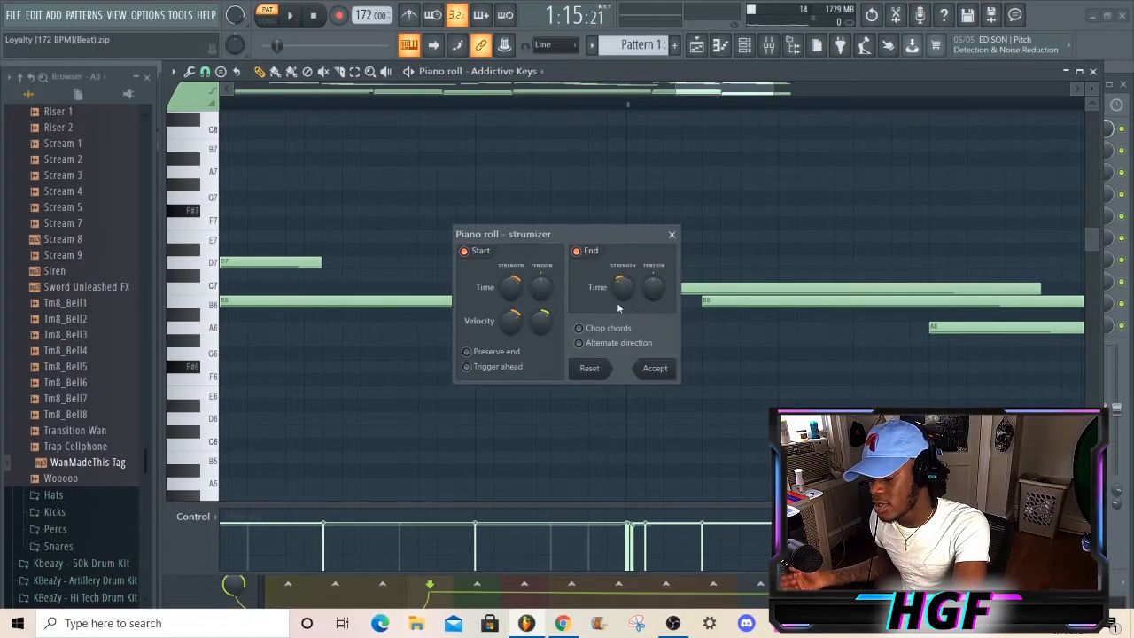
left_click(674, 235)
left_click_drag(723, 90, 582, 89)
left_click_drag(918, 89, 653, 89)
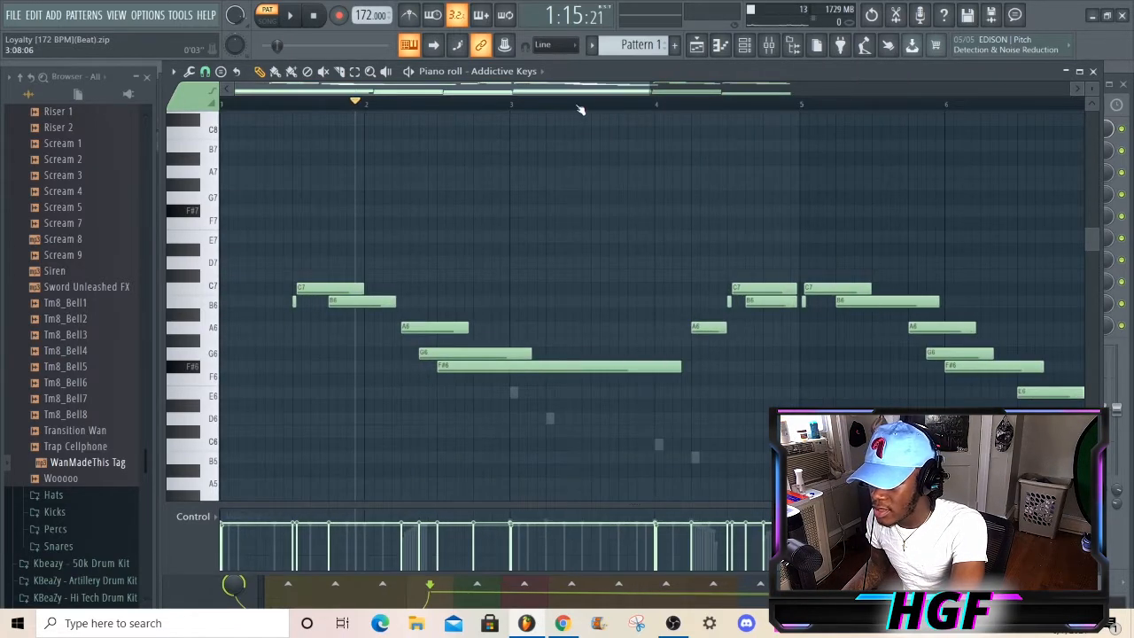
- Open the Omnisphere #2 notes in the piano roll and examine how its short notes are stacked across octaves
left_click(745, 44)
left_click(506, 203)
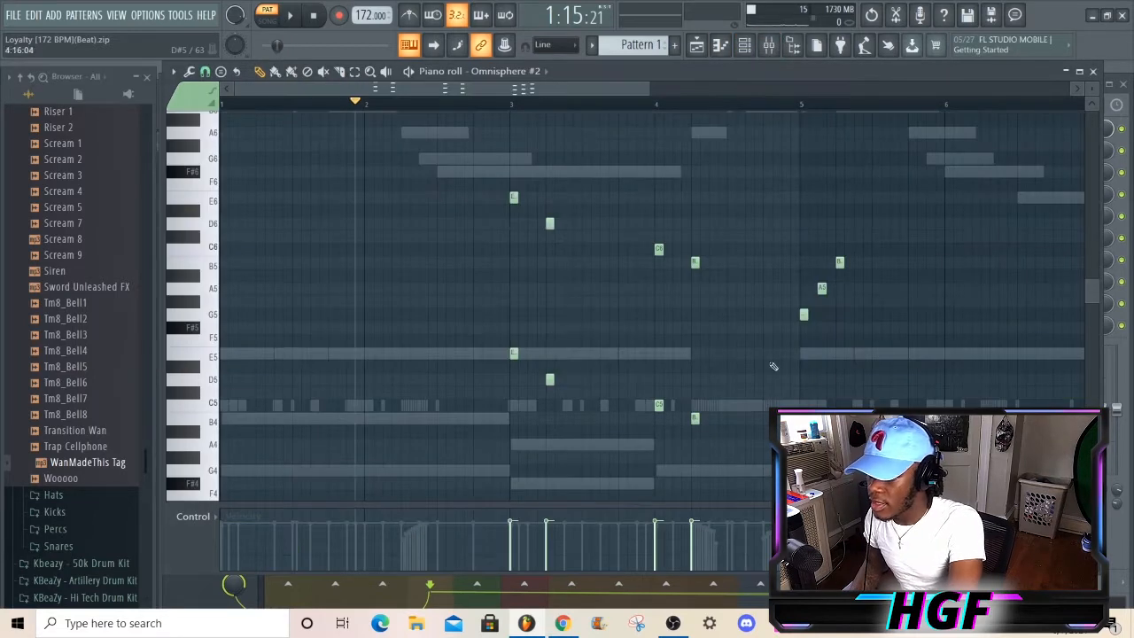
scroll(601, 352, "up", 6)
scroll(676, 207, "down", 4)
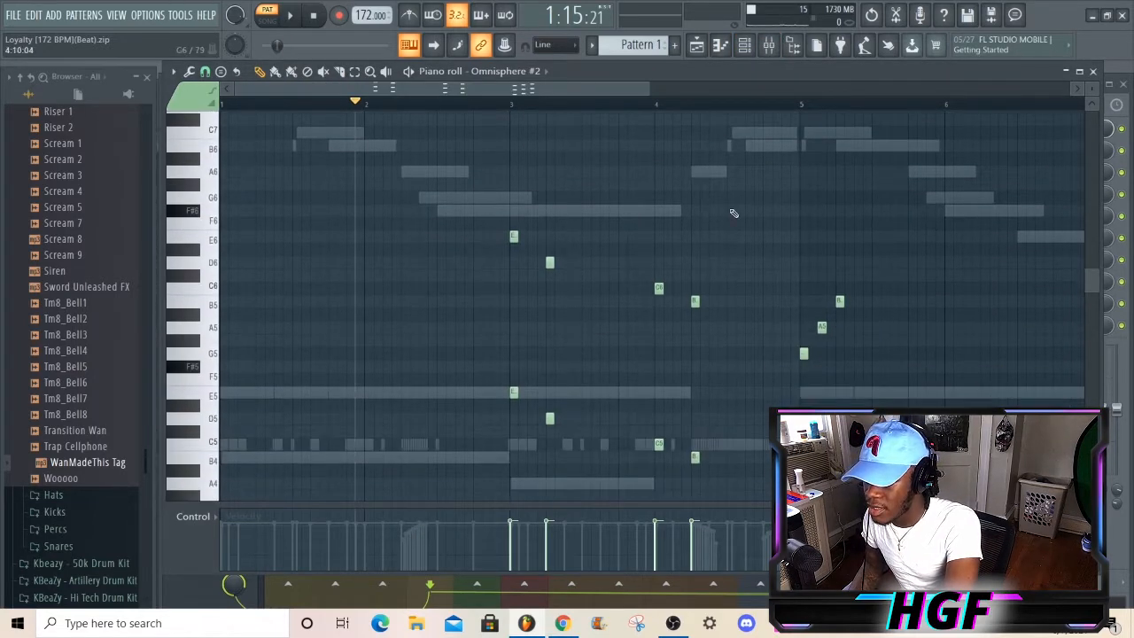
scroll(648, 306, "down", 3)
scroll(648, 305, "down", 3)
scroll(650, 306, "up", 4)
scroll(679, 312, "down", 3)
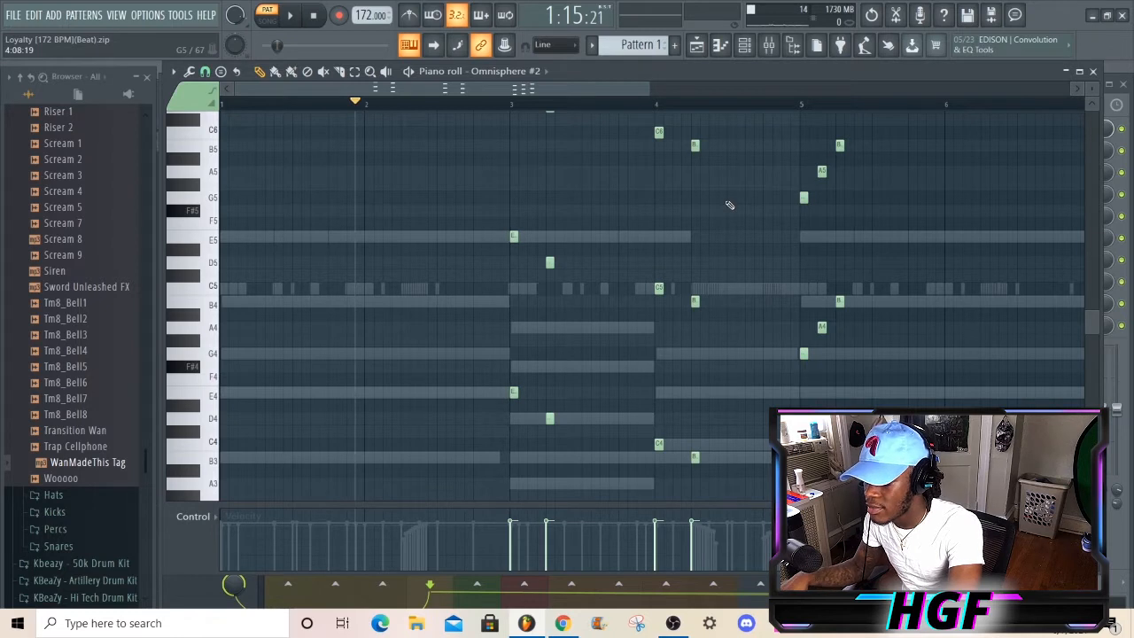
scroll(628, 241, "up", 5)
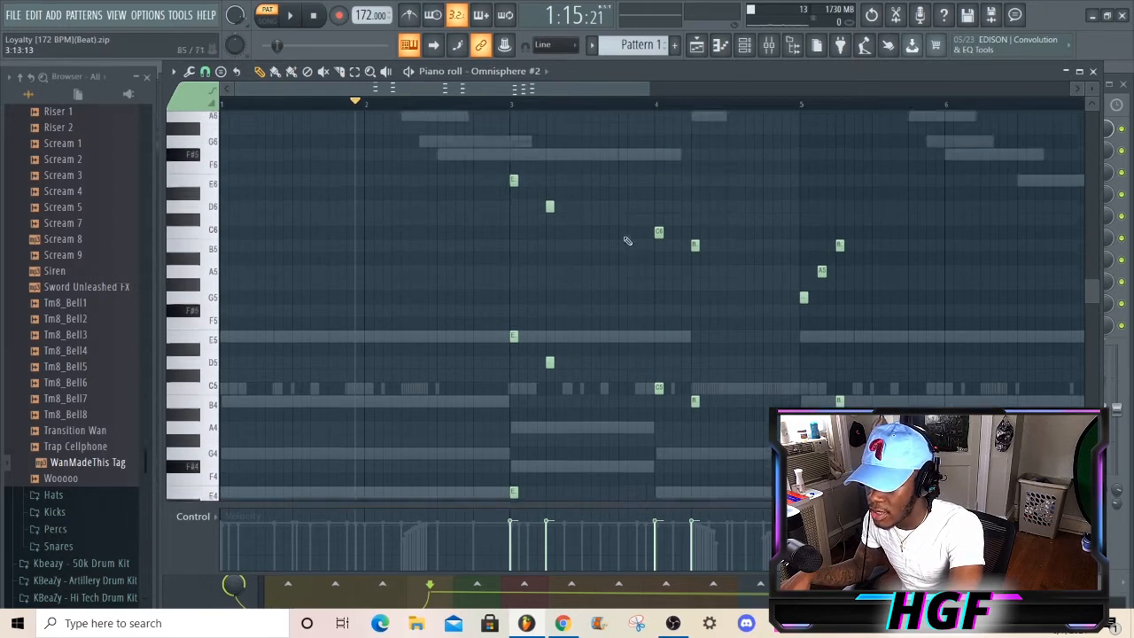
- Play the Omnisphere #2 part from just before bar 3 and stop after its last notes in bar 5
left_click(487, 106)
left_click(291, 16)
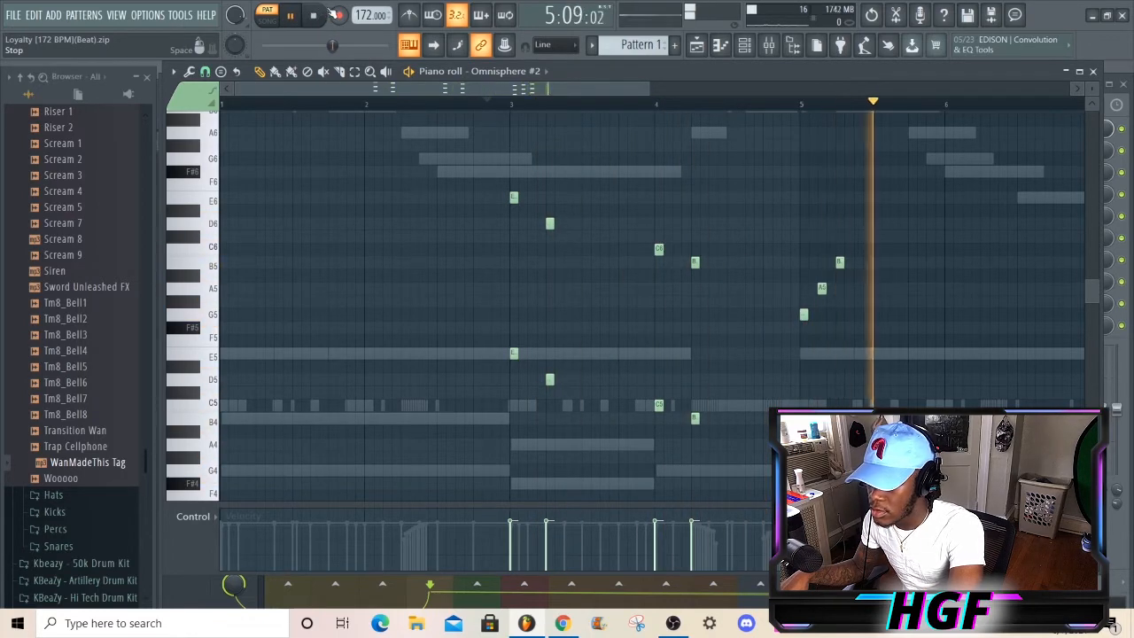
left_click(311, 16)
- Compare the octave layers of the Omnisphere #2 notes in bars 3 to 5 with the ghost chord notes
scroll(762, 207, "down", 12)
scroll(771, 206, "up", 3)
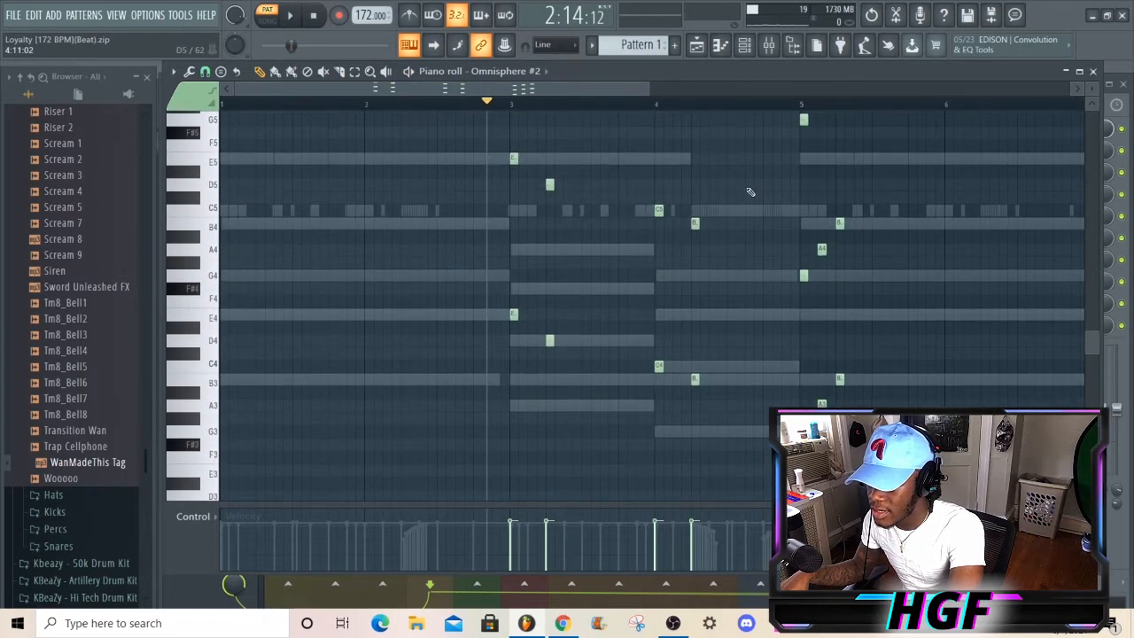
scroll(631, 91, "up", 4)
scroll(939, 293, "down", 6)
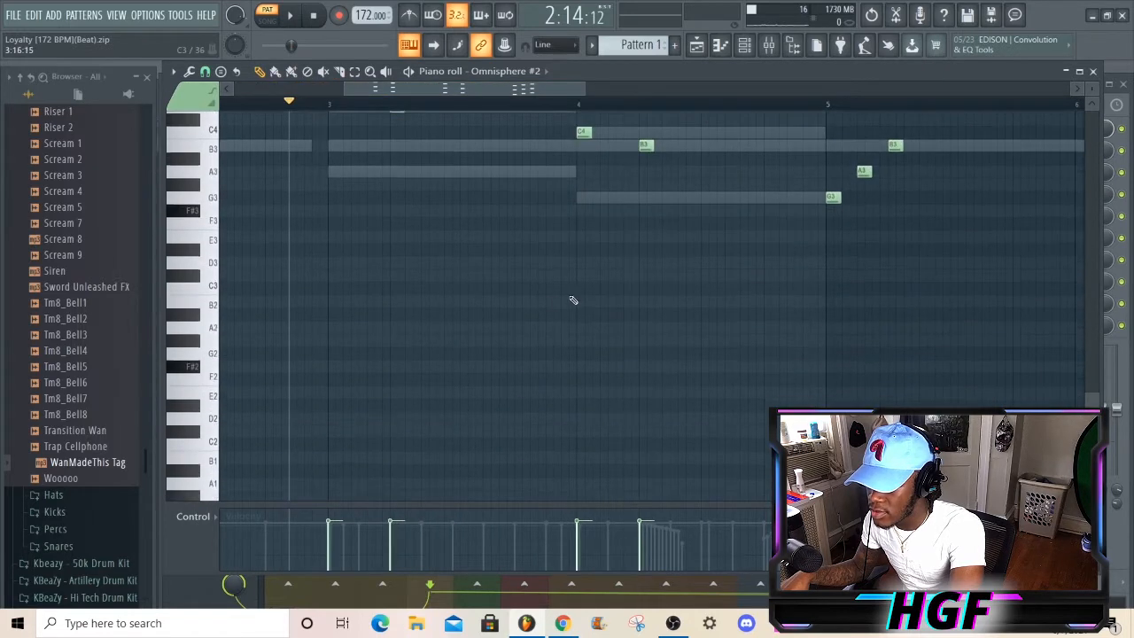
scroll(603, 306, "up", 6)
scroll(431, 284, "up", 3)
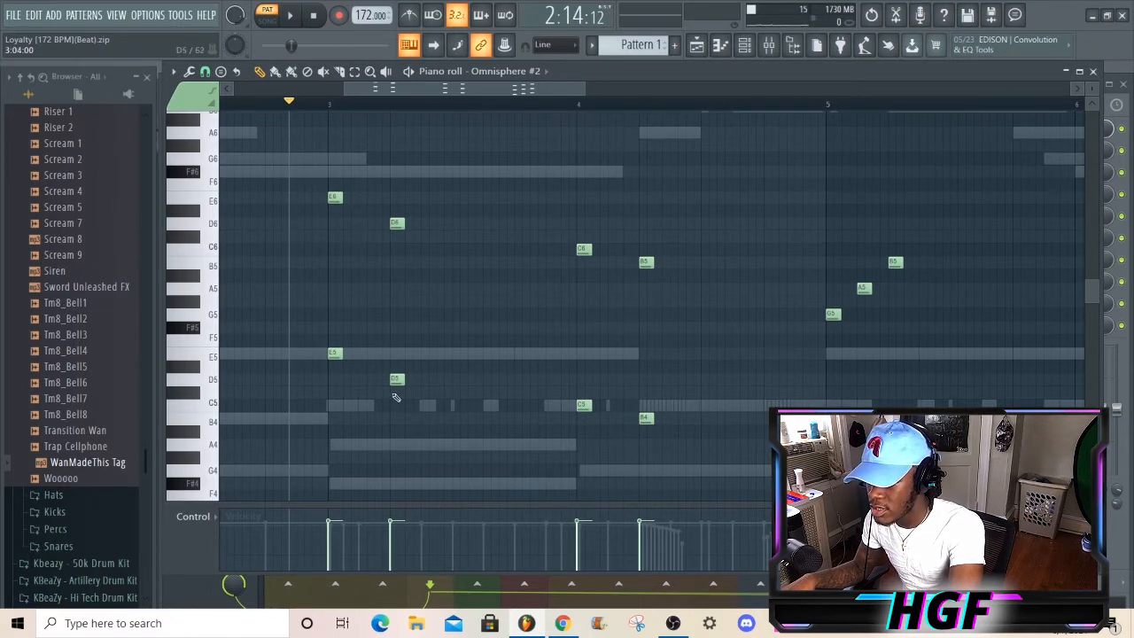
scroll(363, 366, "up", 3)
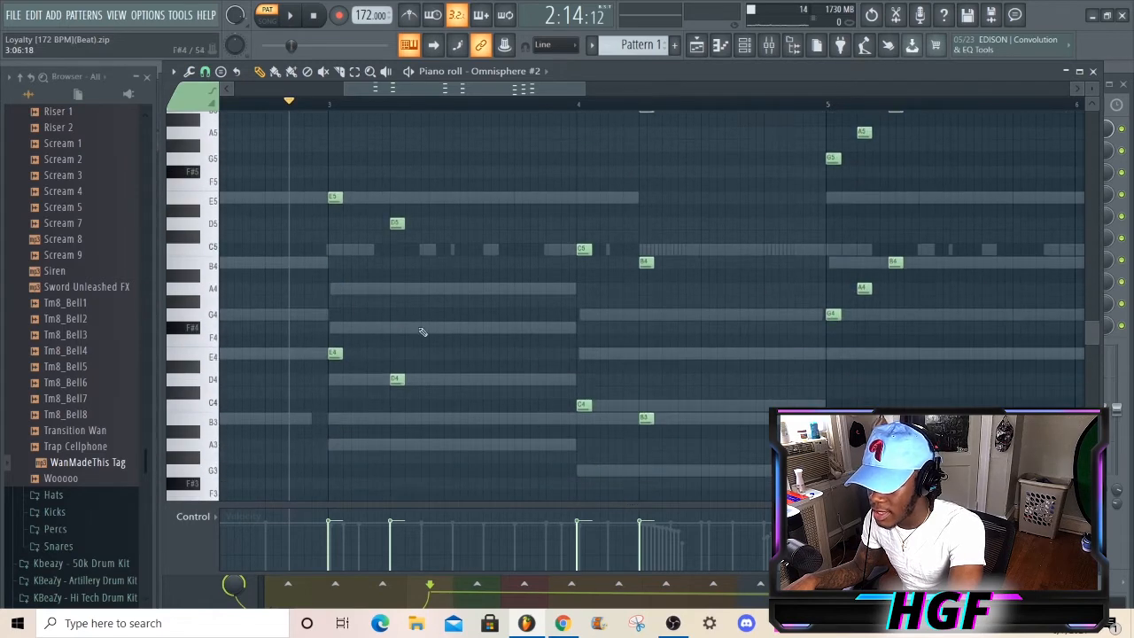
scroll(394, 341, "down", 3)
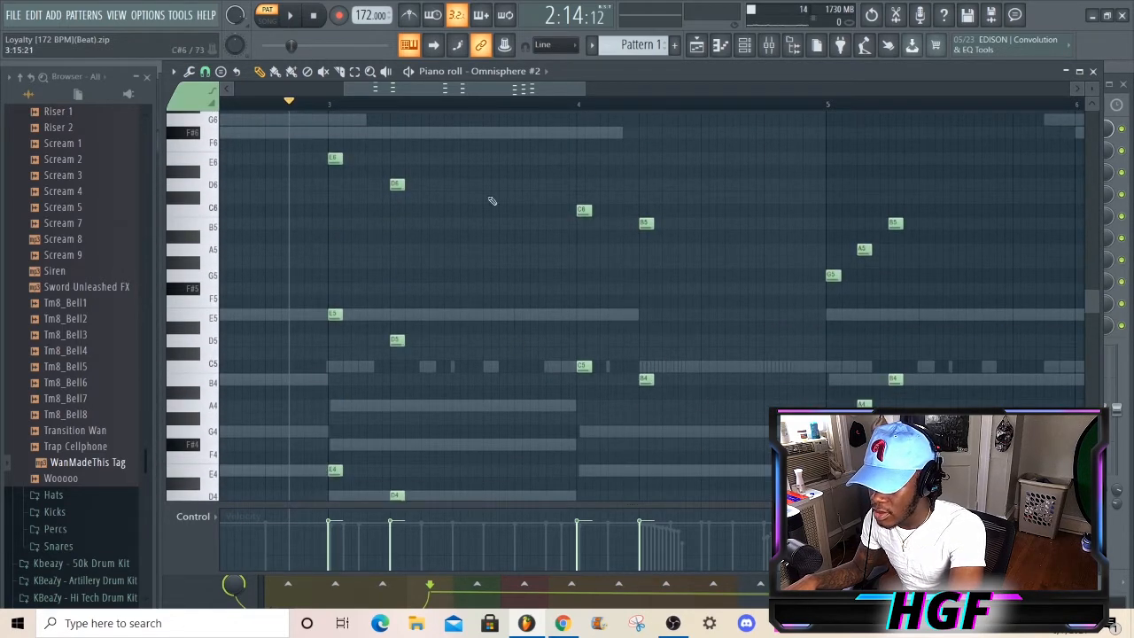
scroll(272, 197, "up", 2)
scroll(375, 208, "down", 11)
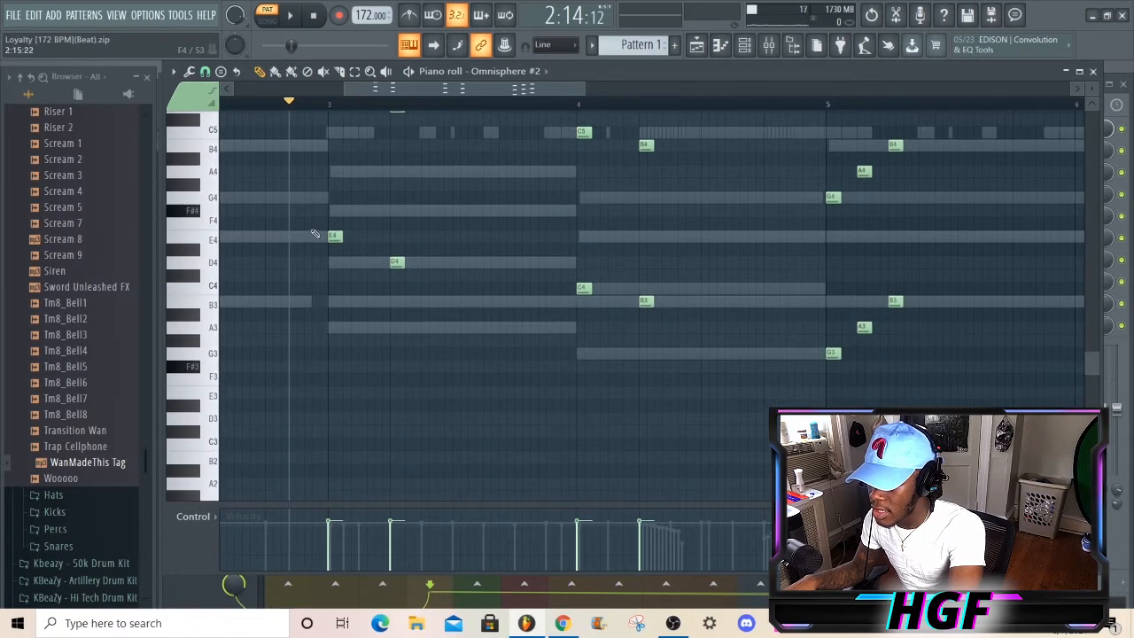
scroll(491, 358, "up", 10)
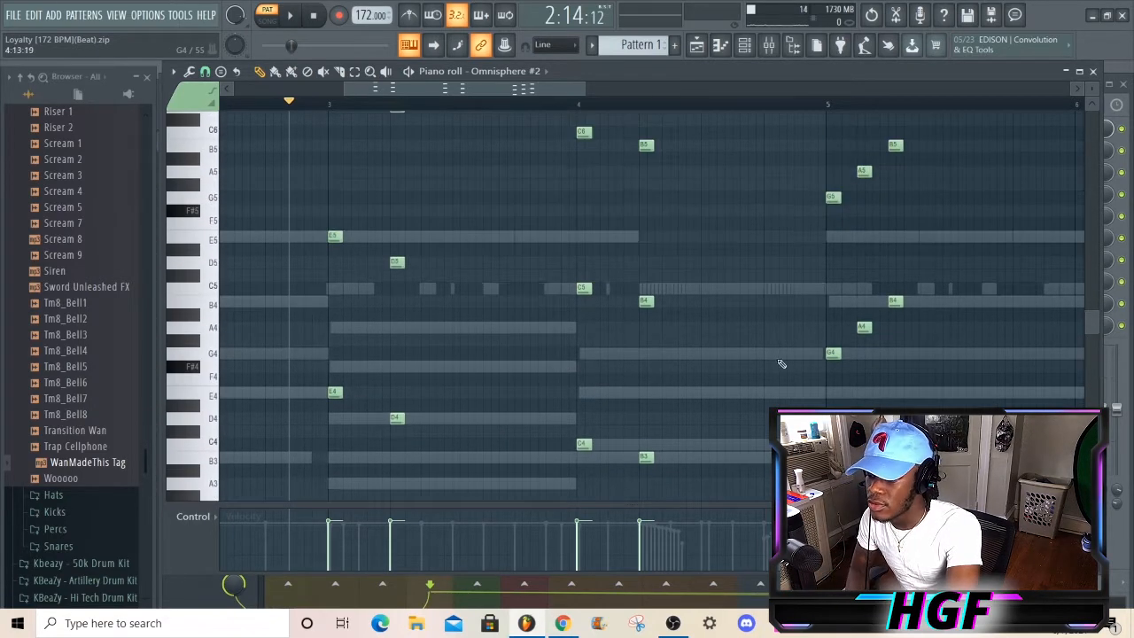
- Play the Omnisphere #2 part again from just before bar 3 and stop at its notes in bar 5
scroll(423, 246, "down", 3)
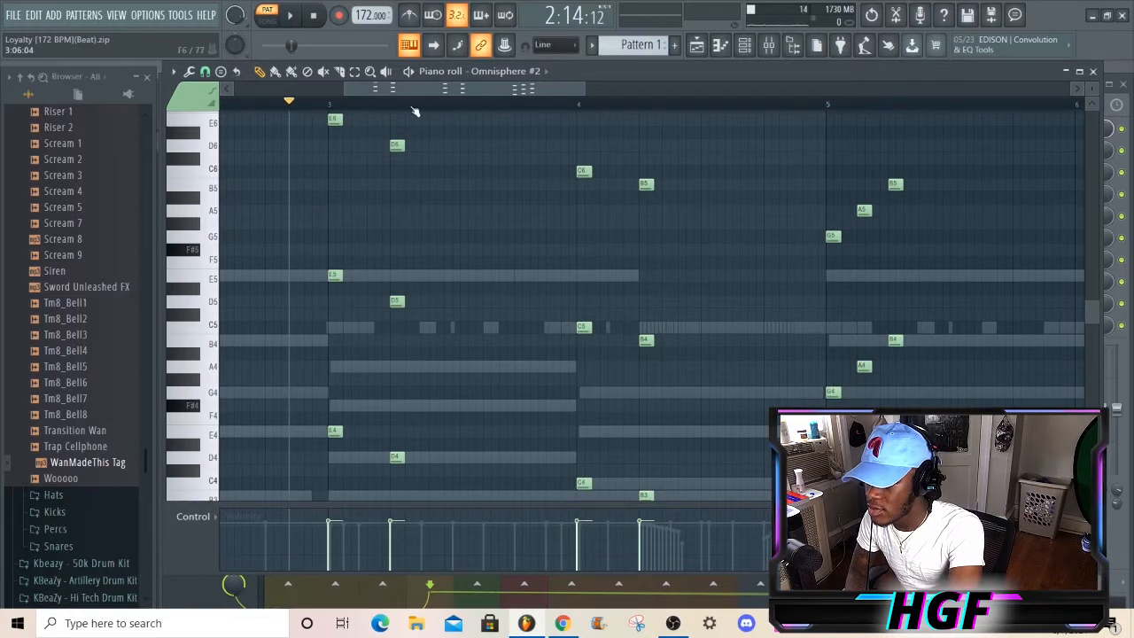
left_click(295, 16)
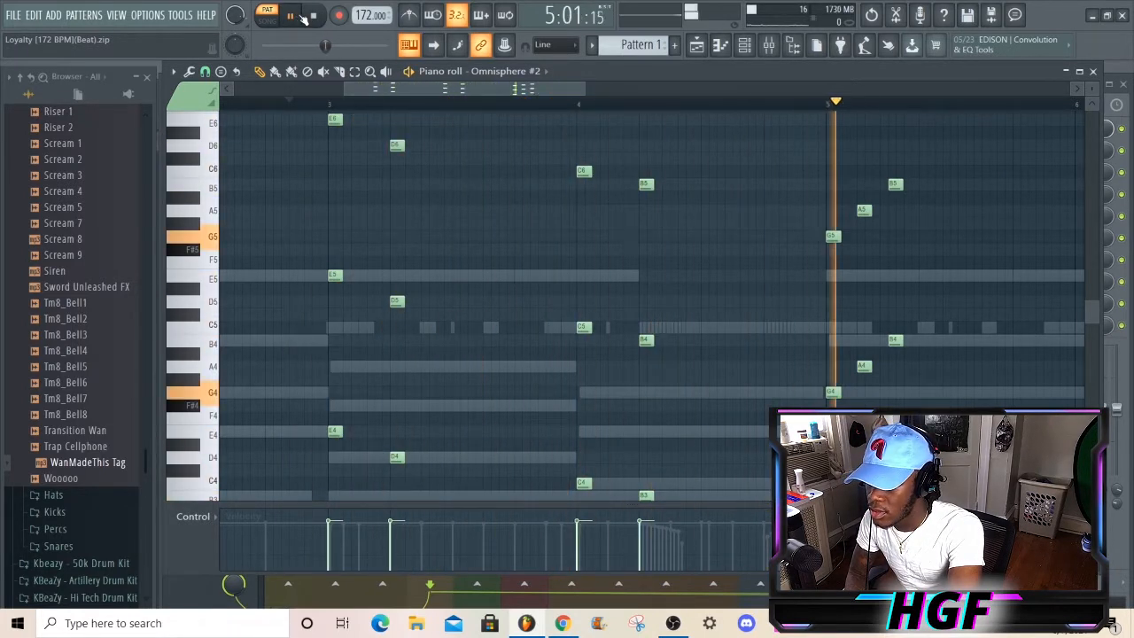
left_click(313, 17)
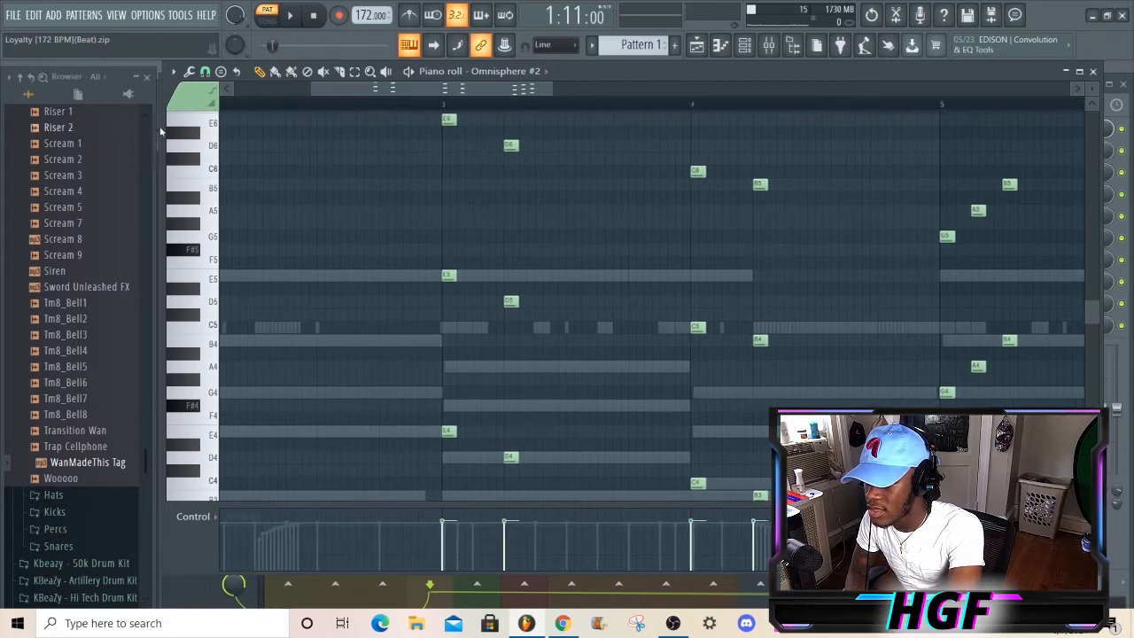
- Open the soloed Omnisphere part in the piano roll and examine its sustained notes against the ghost chords from bar 1
left_click(768, 45)
scroll(405, 263, "down", 5)
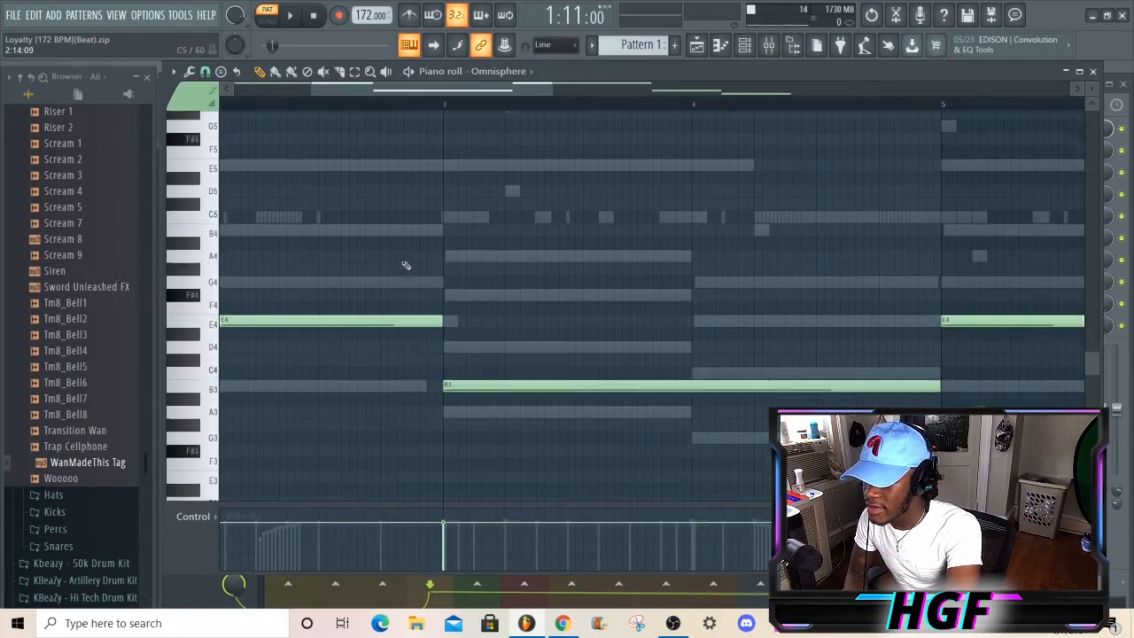
scroll(405, 263, "down", 3, "ctrl")
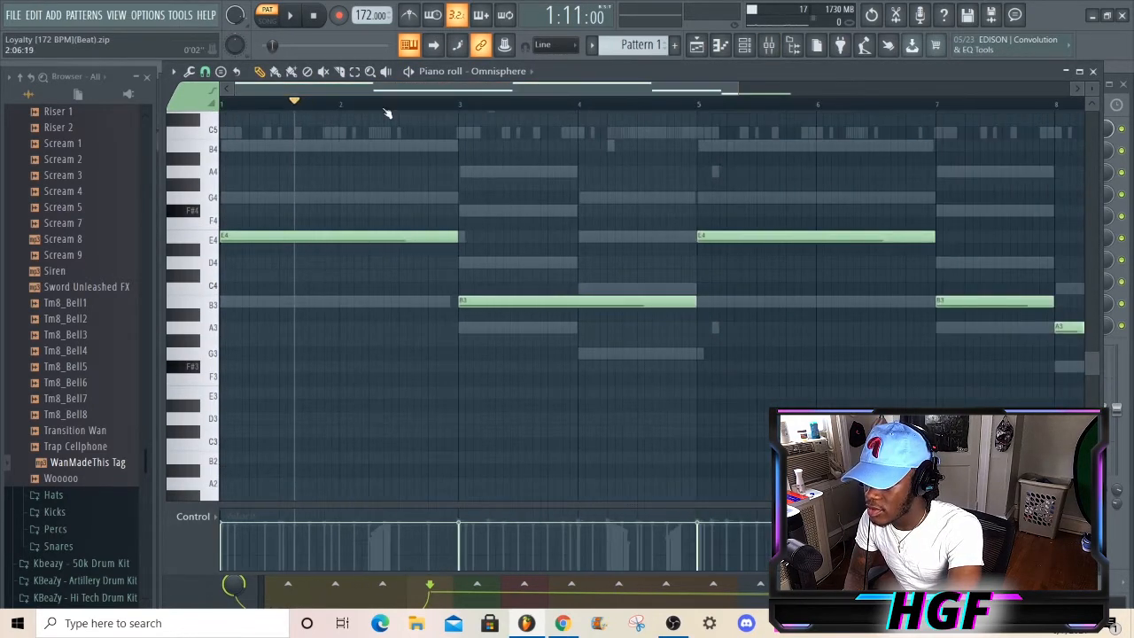
left_click_drag(244, 105, 221, 106)
scroll(721, 233, "up", 5)
scroll(720, 233, "down", 5)
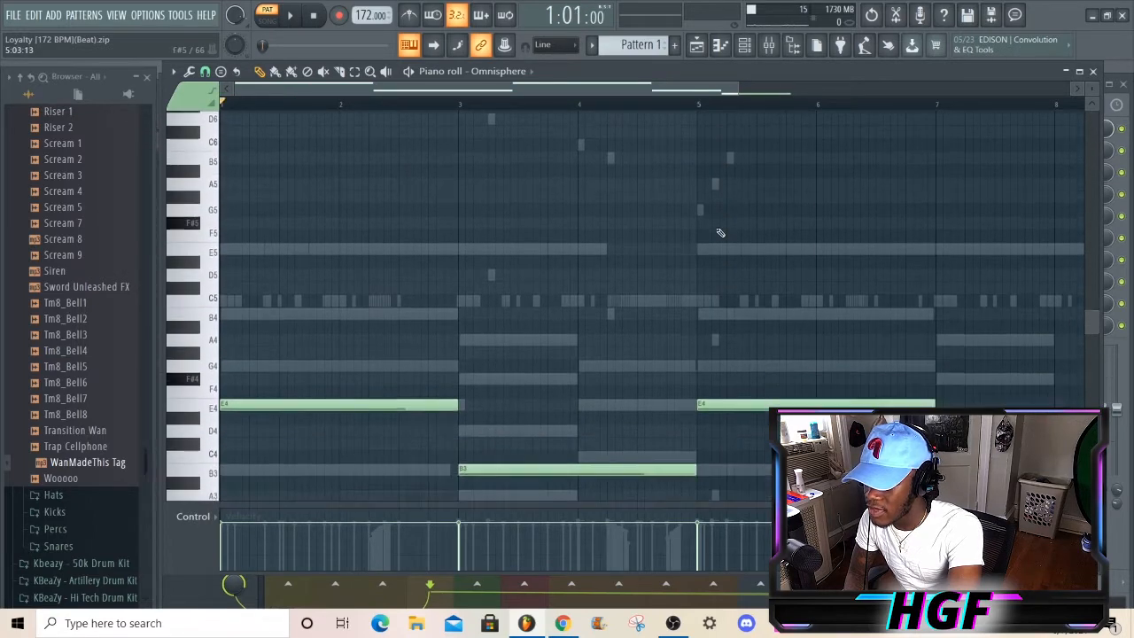
scroll(886, 281, "up", 1)
scroll(856, 285, "down", 3)
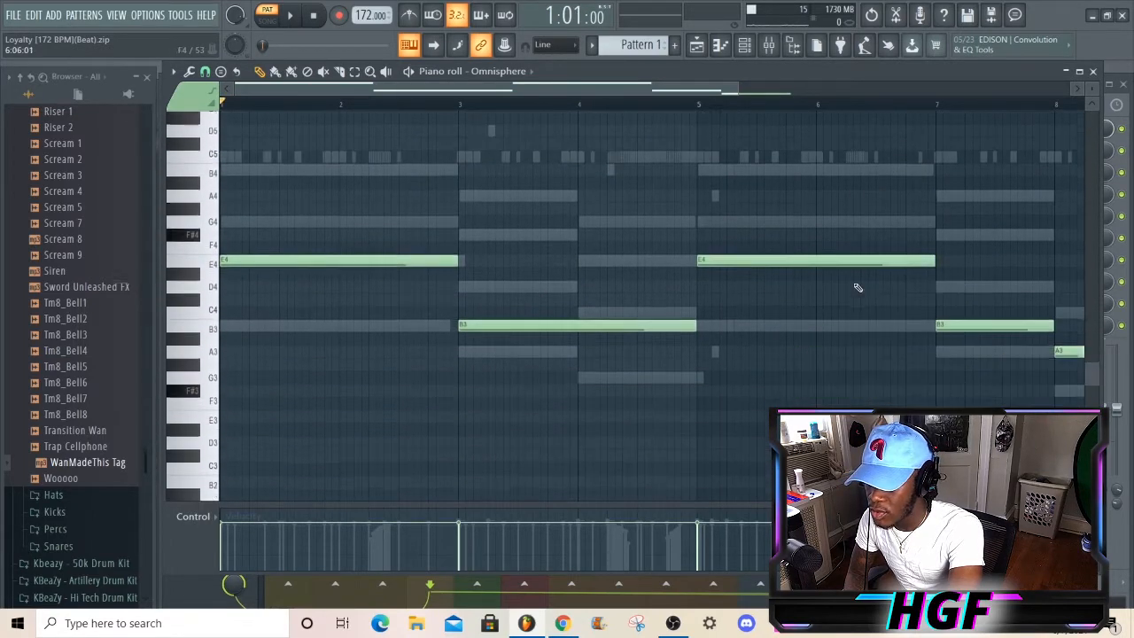
scroll(856, 285, "down", 2, "ctrl")
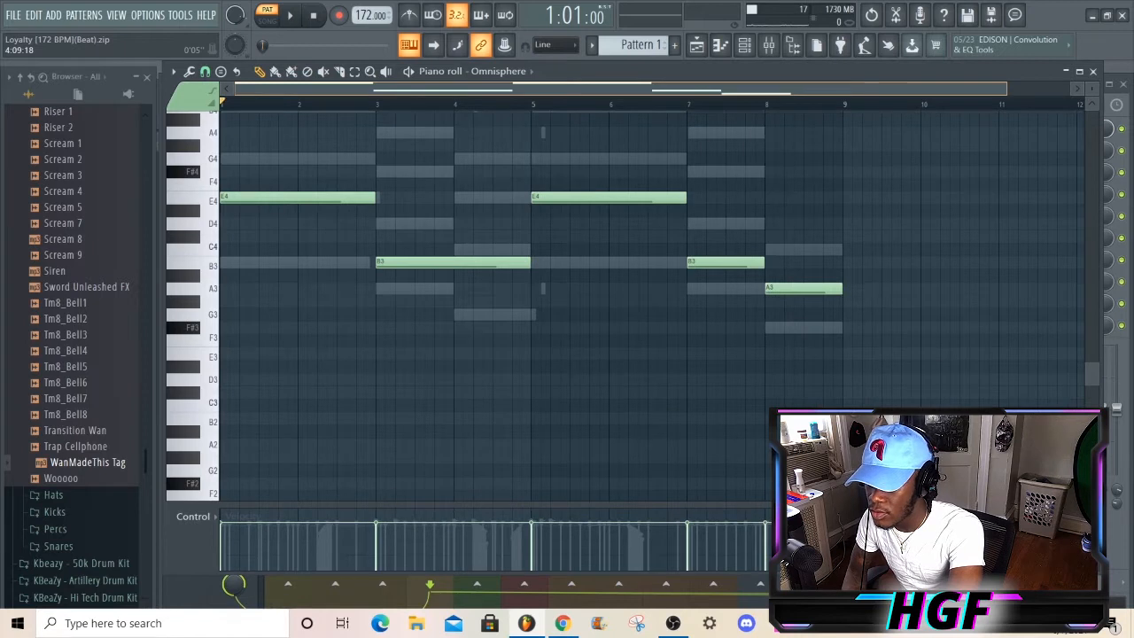
left_click_drag(1007, 89, 610, 89)
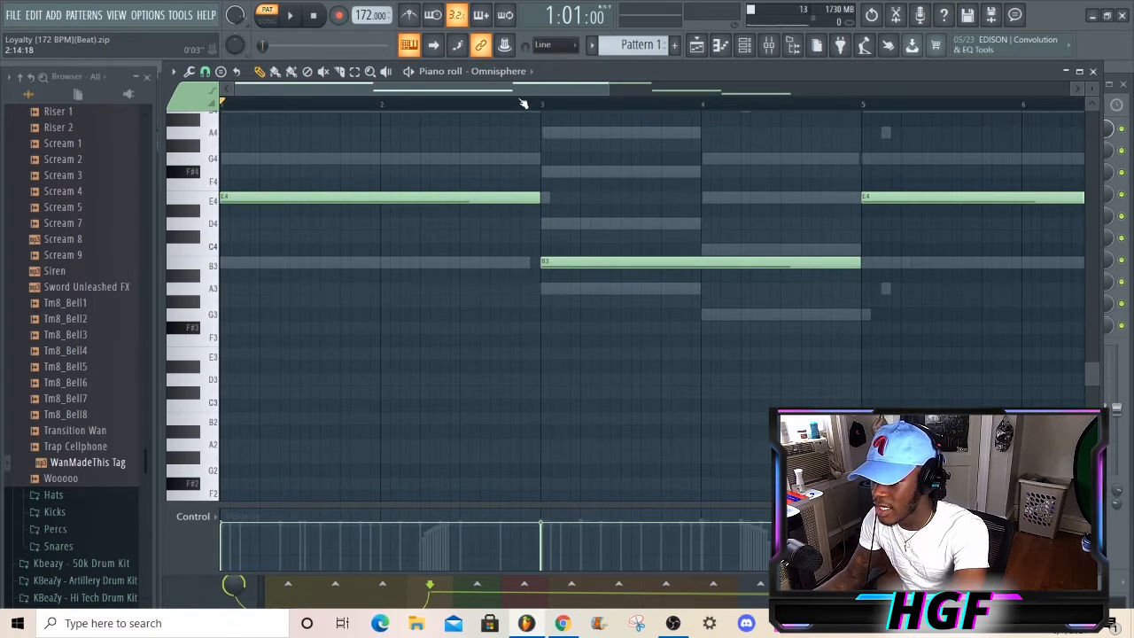
- Play the Omnisphere part from bar 1 through its last note in bar 8, and stop once it loops
left_click(299, 15)
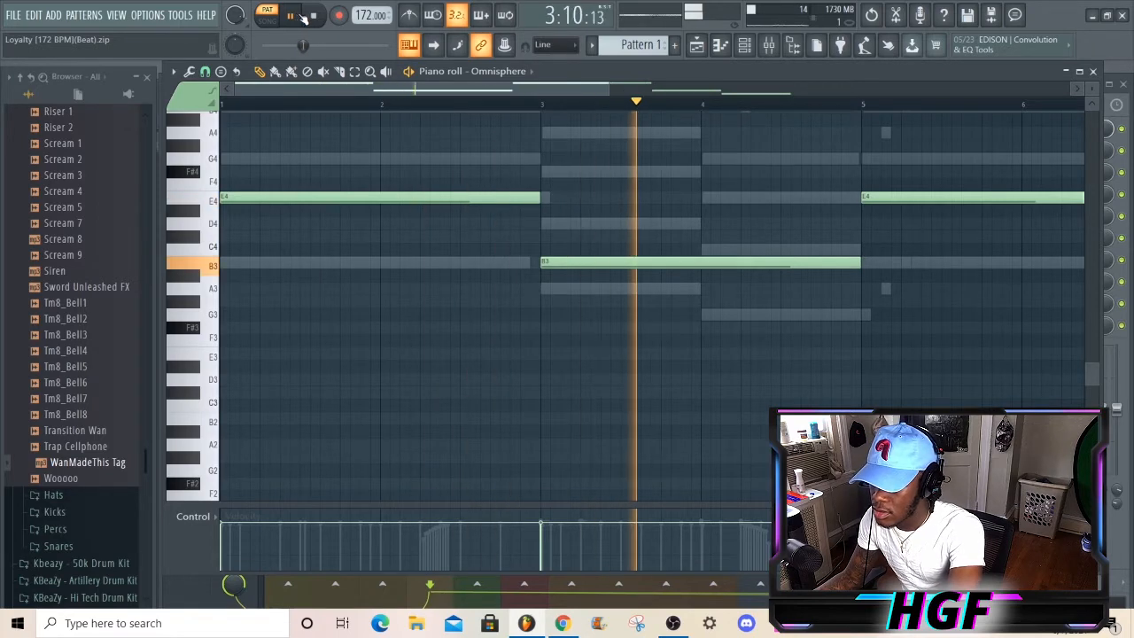
left_click_drag(493, 92, 496, 122)
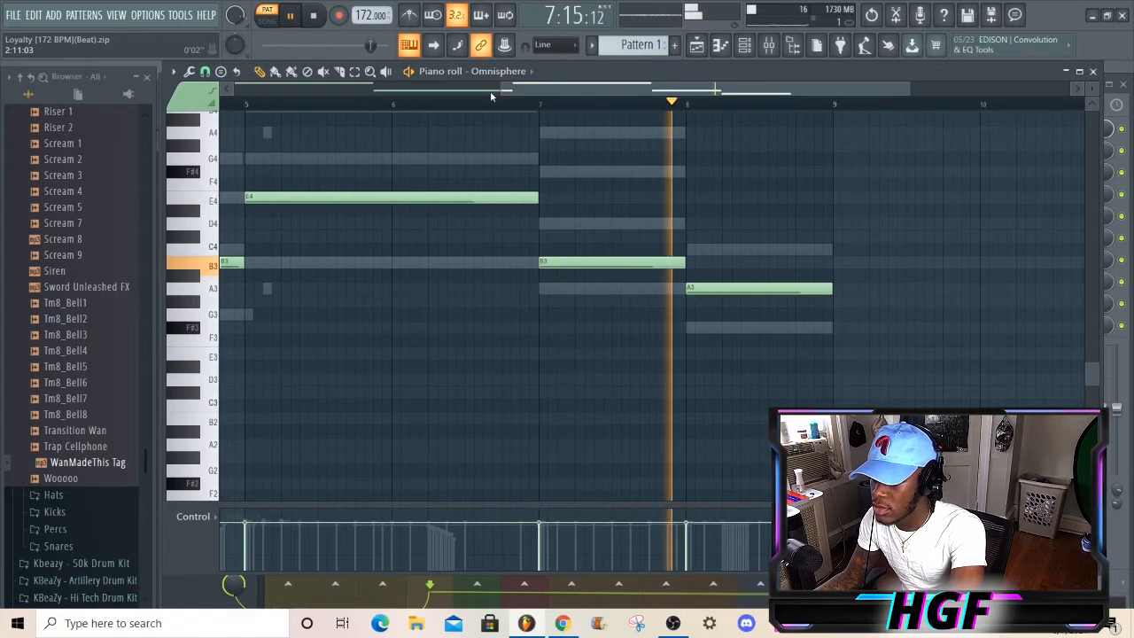
left_click(315, 17)
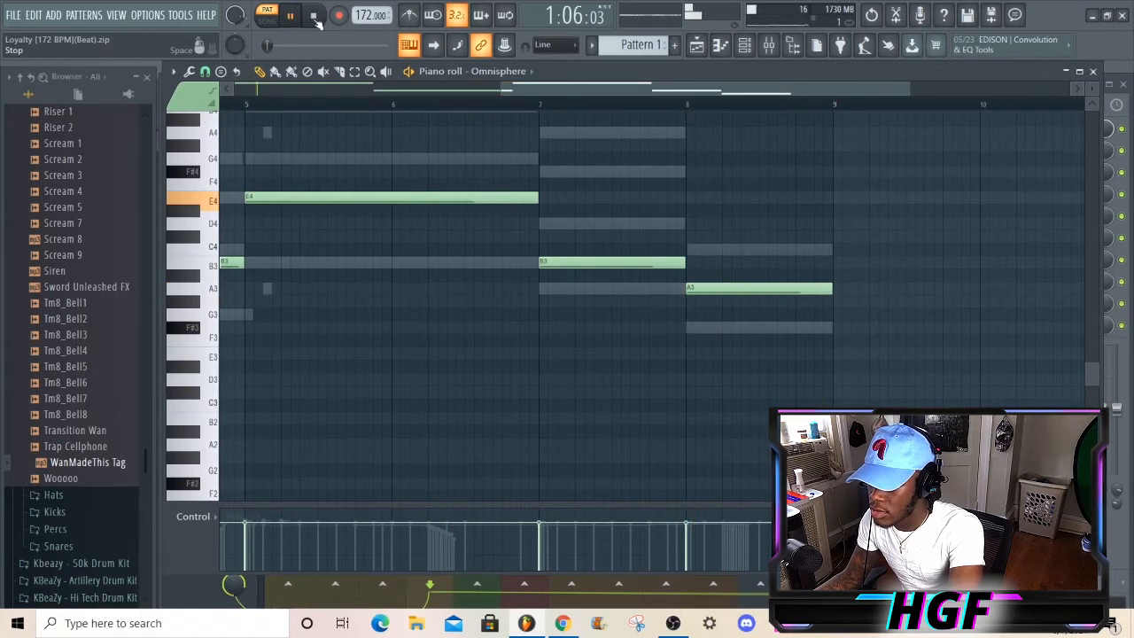
left_click(314, 16)
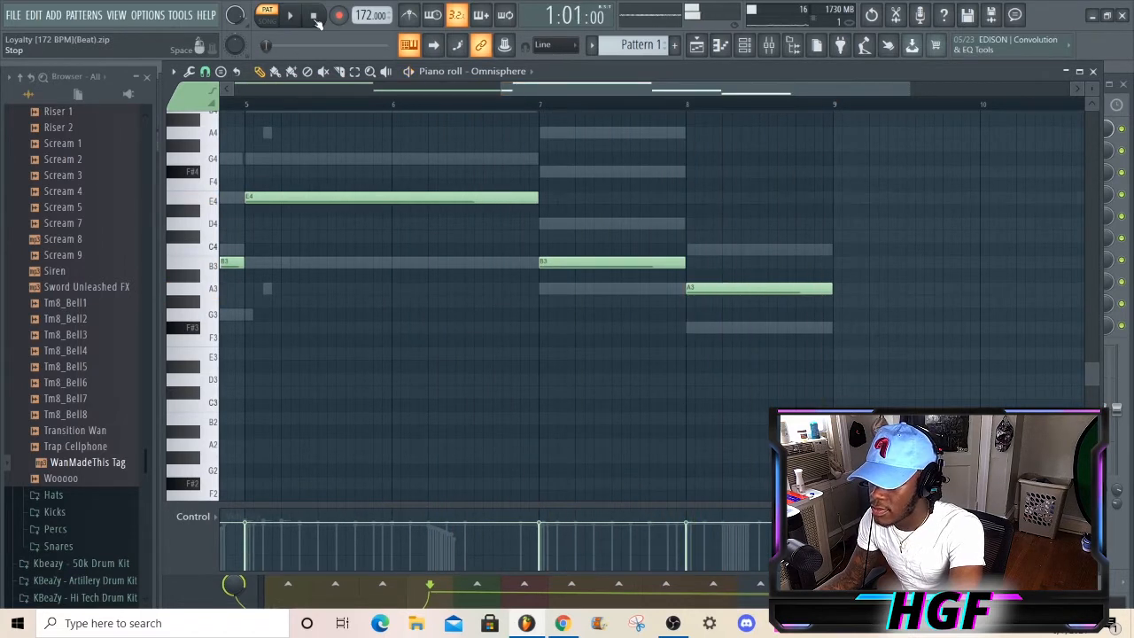
- Check the Omnisphere track's level and effects in the mixer, and return to the channel rack
left_click(746, 46)
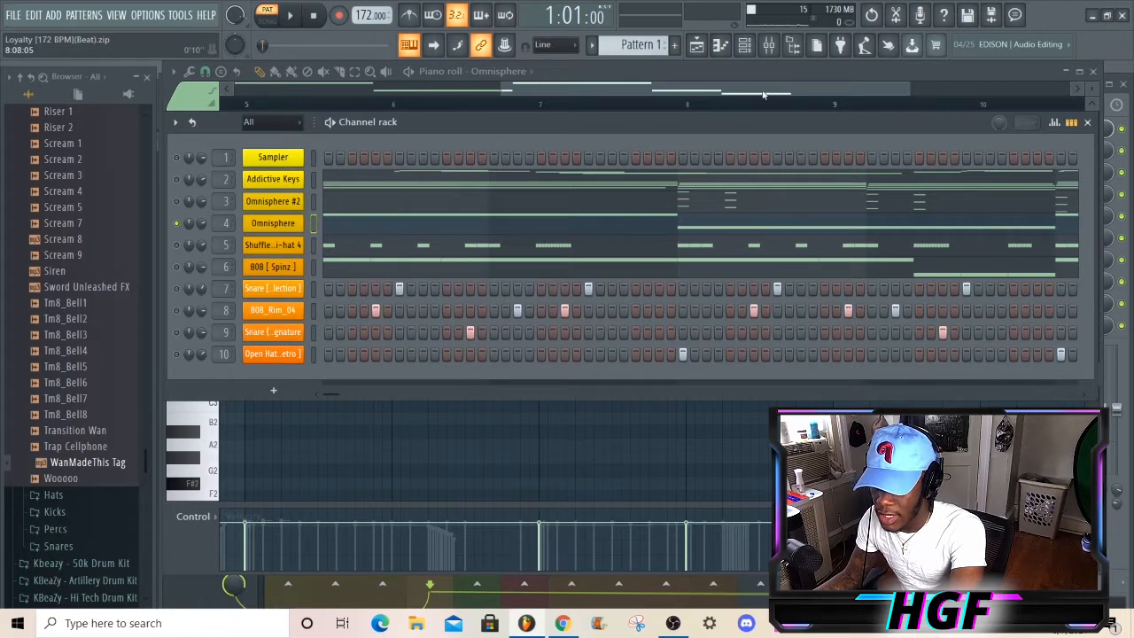
left_click(768, 44)
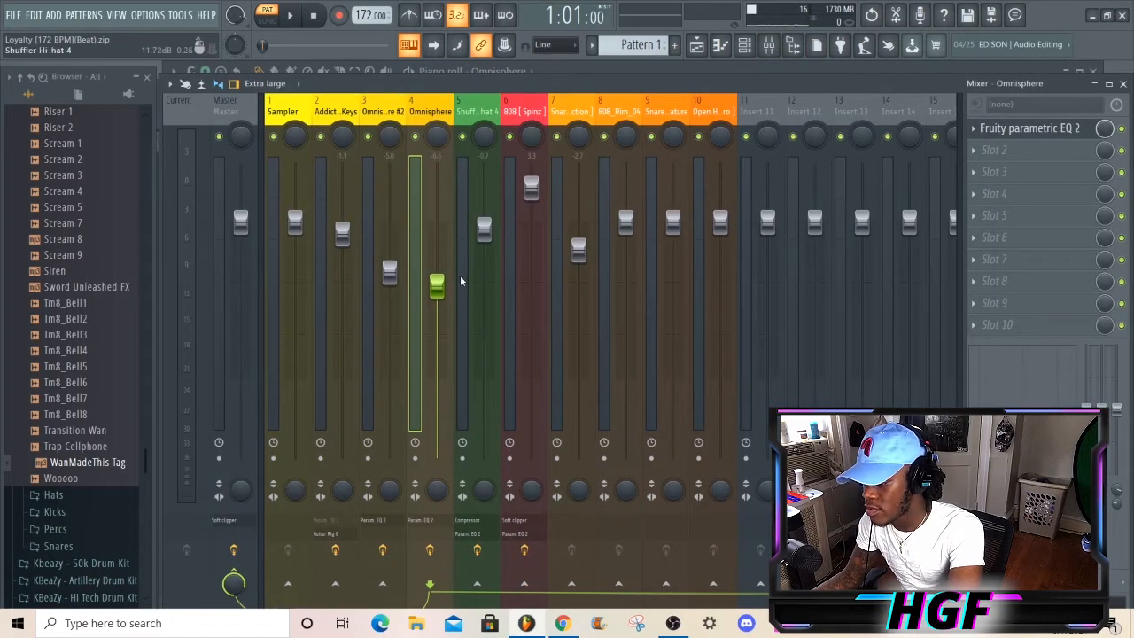
left_click(746, 45)
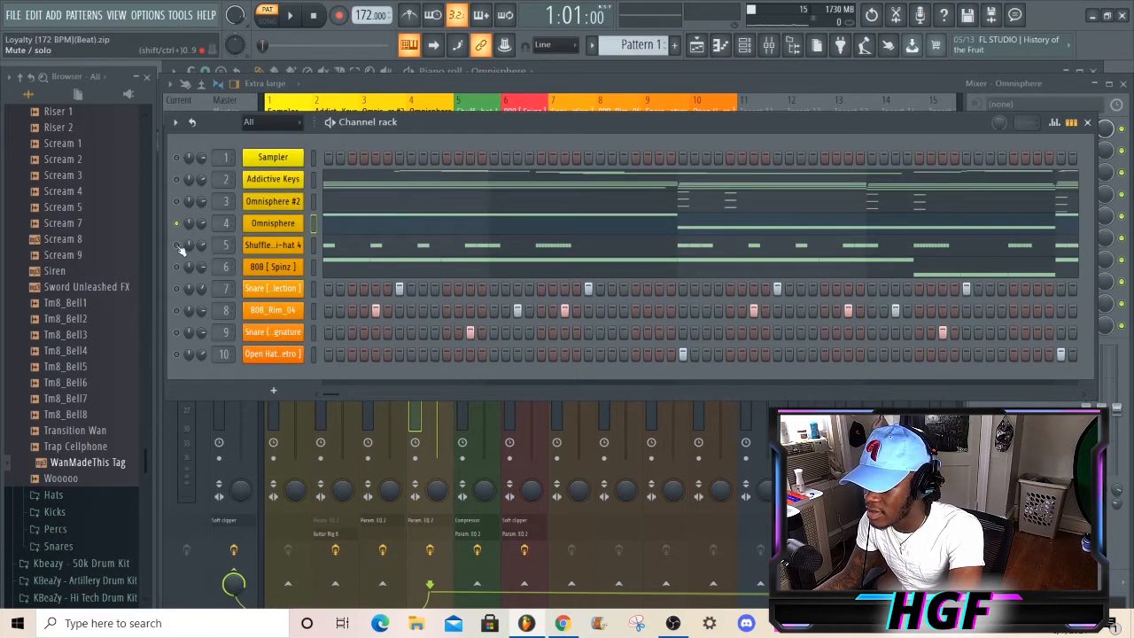
- Open the Shuffler Hi-hat 4 notes in the piano roll and examine the hit pattern, rolls and velocities in the opening bars
left_click(537, 248)
scroll(534, 288, "down", 3)
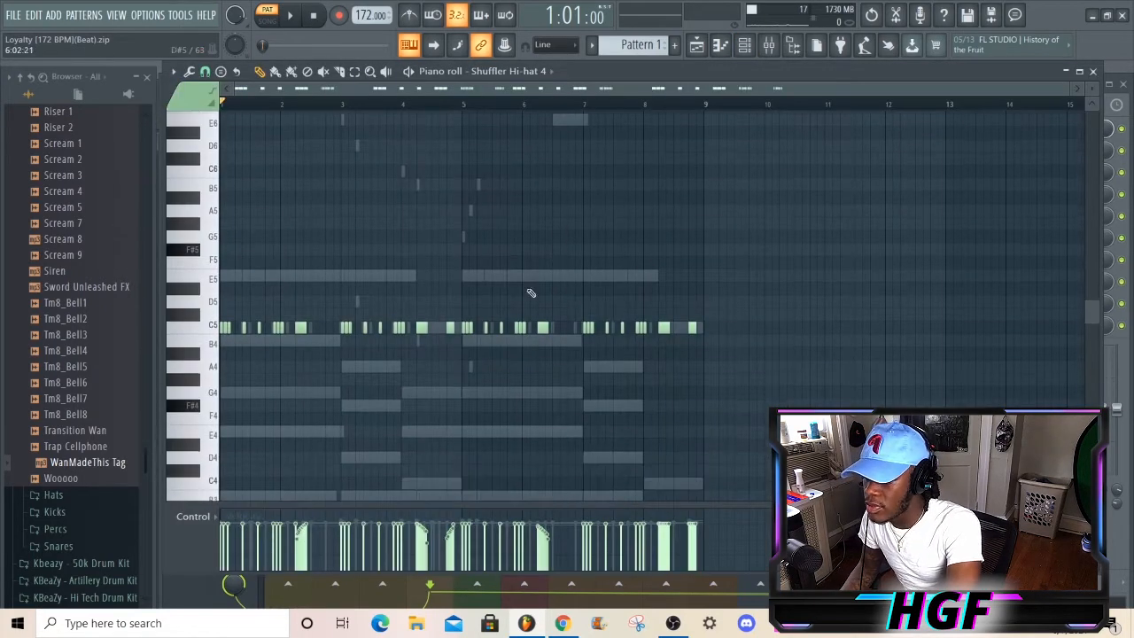
scroll(688, 91, "up", 4)
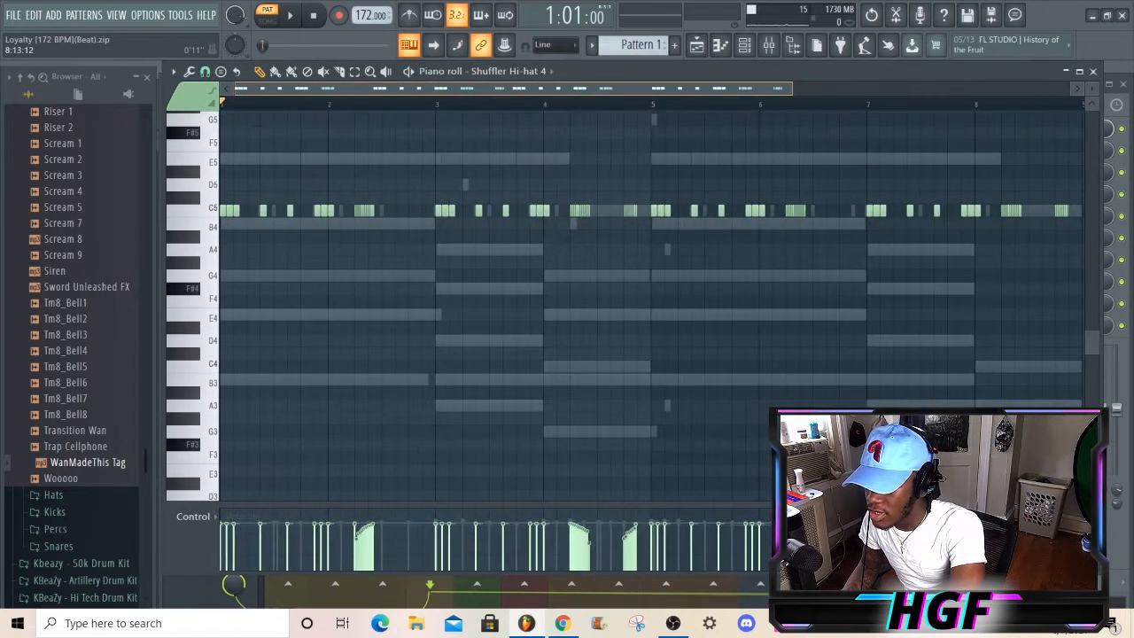
scroll(688, 92, "down", 1)
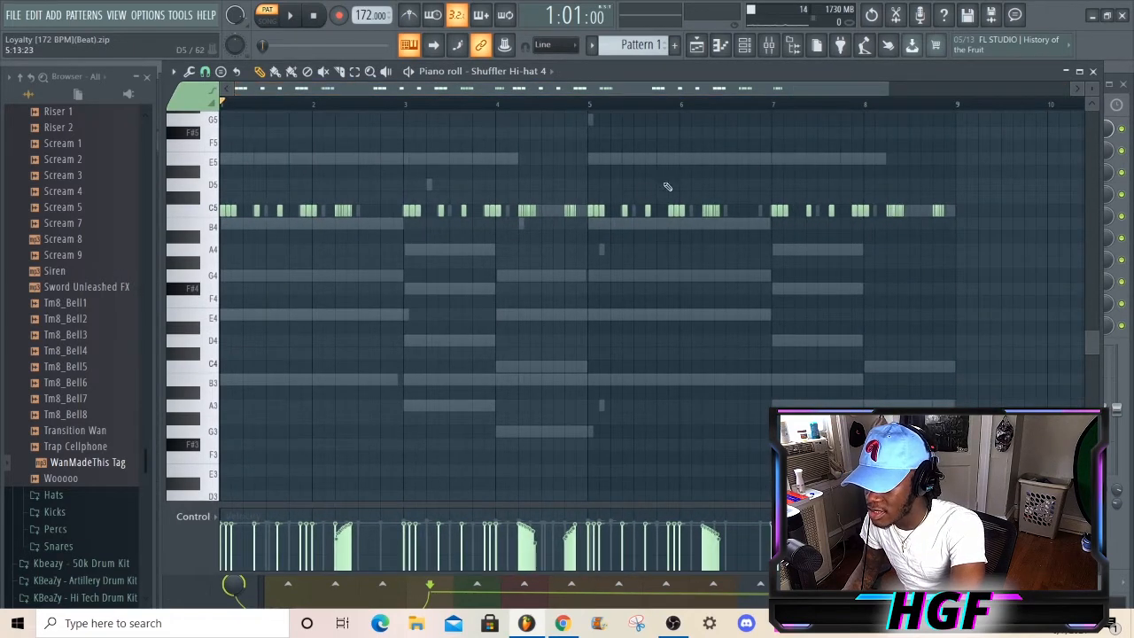
scroll(758, 94, "up", 4)
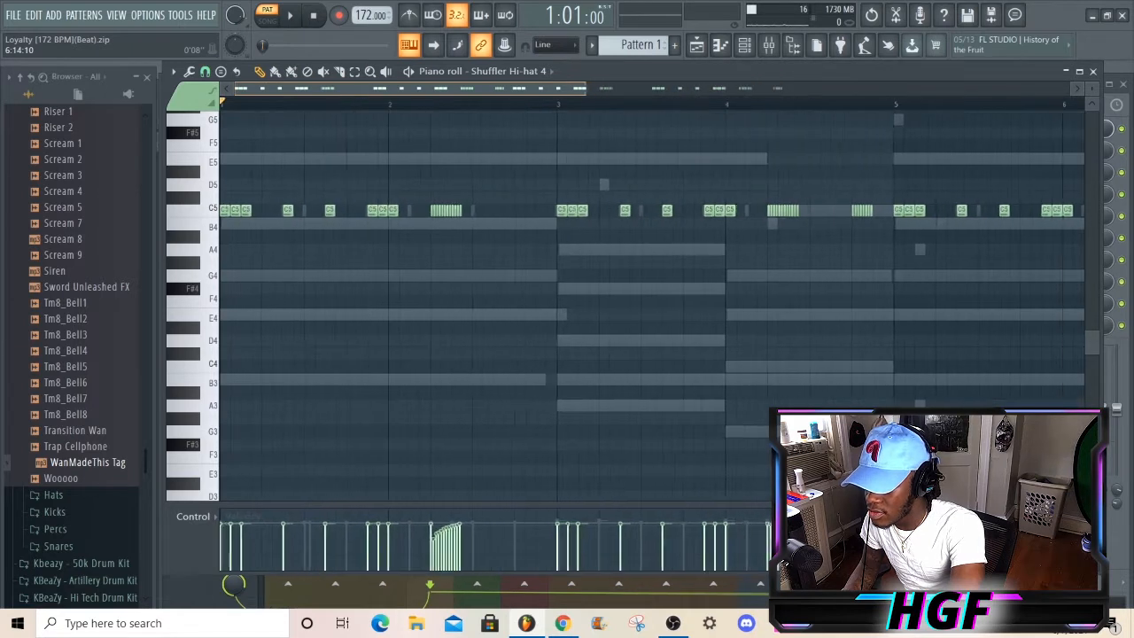
scroll(757, 94, "up", 1)
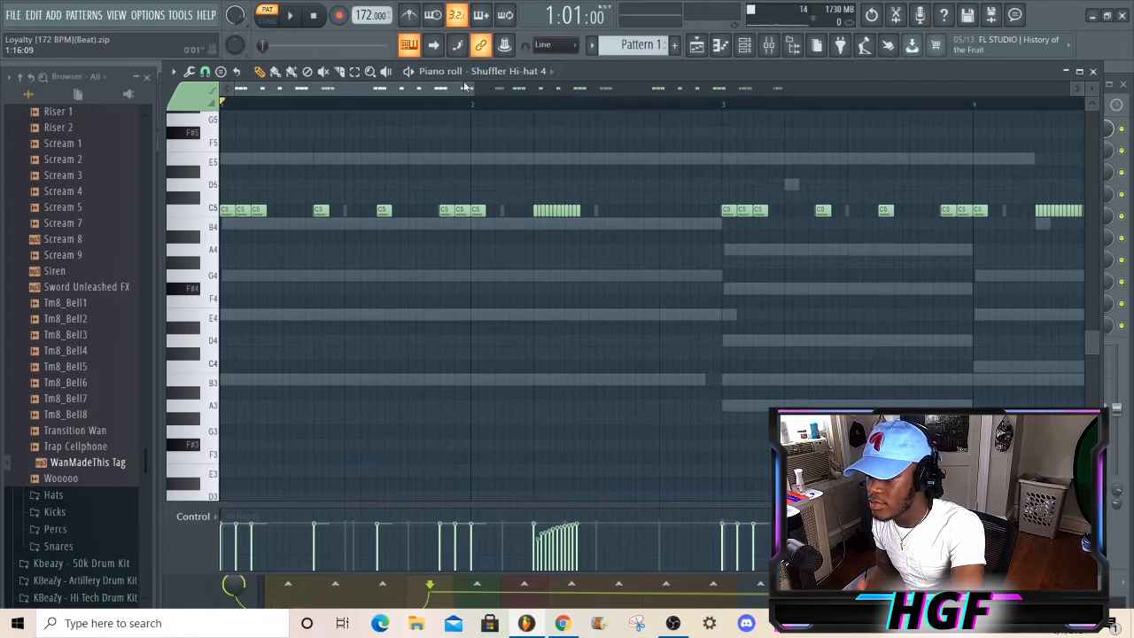
left_click_drag(474, 89, 436, 90)
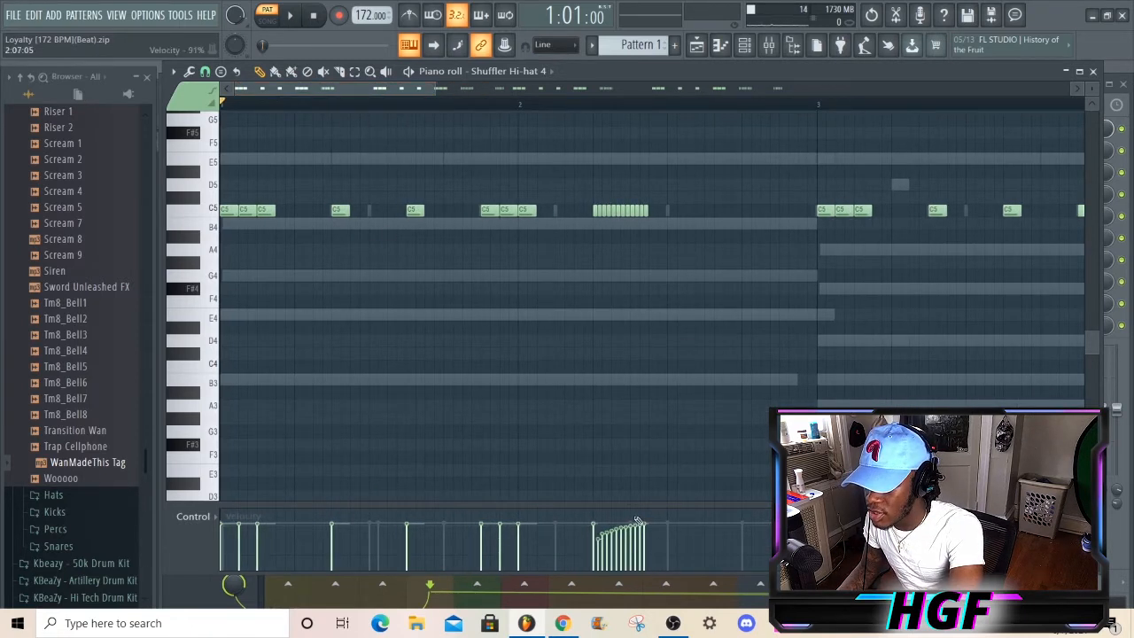
- Play the hi-hat pattern from bar 1, follow it to the rolls in bar 8, and stop
left_click(292, 17)
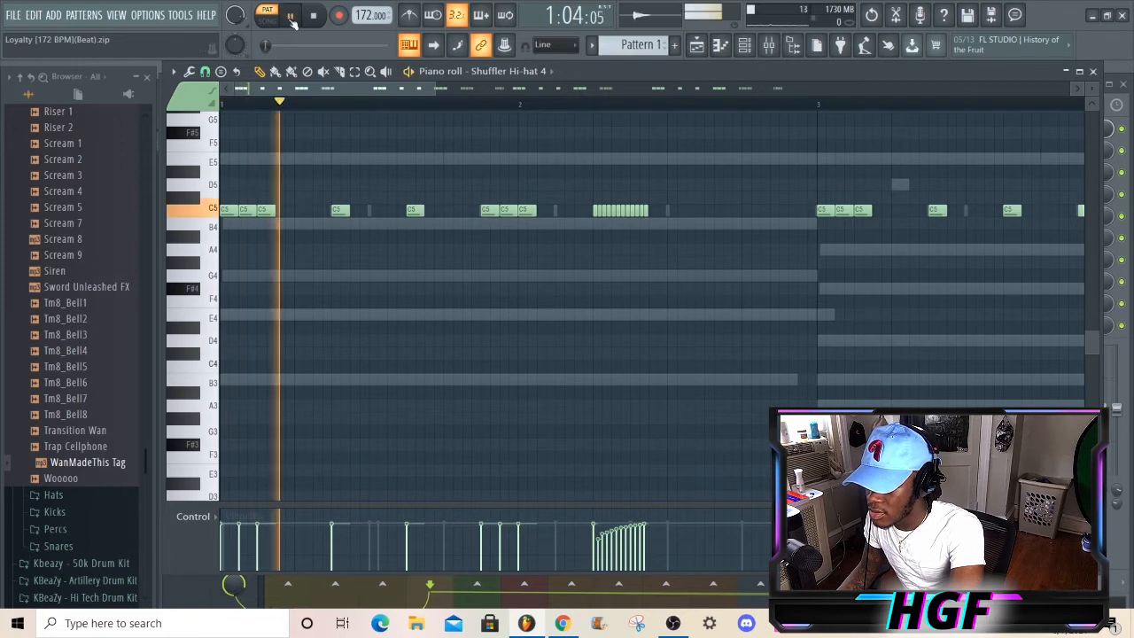
left_click_drag(434, 90, 519, 90)
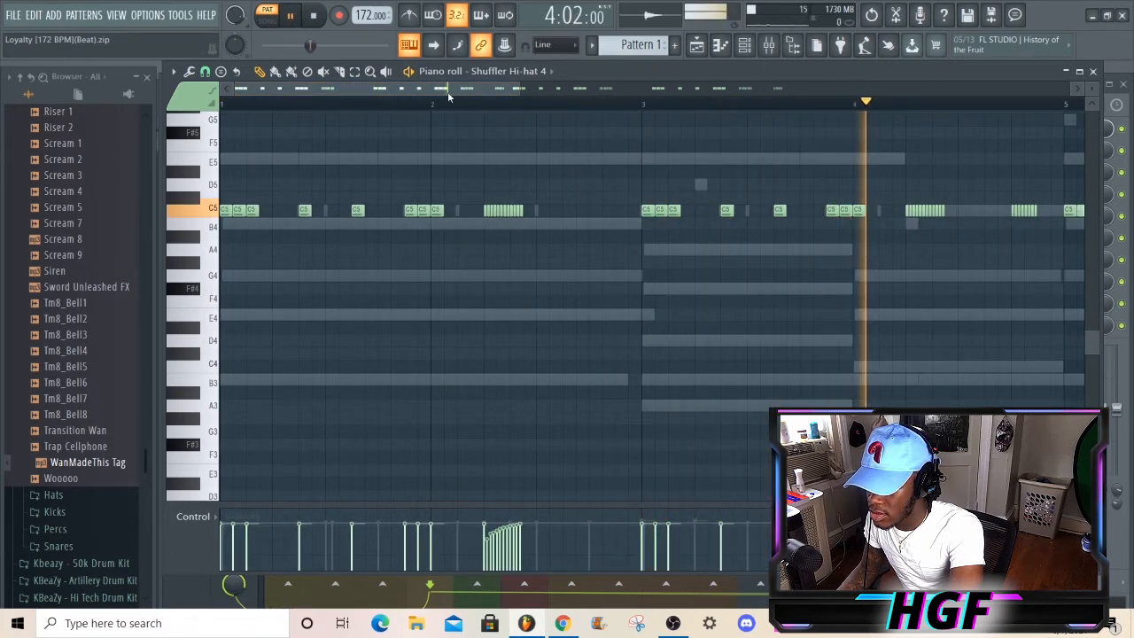
left_click_drag(448, 91, 719, 90)
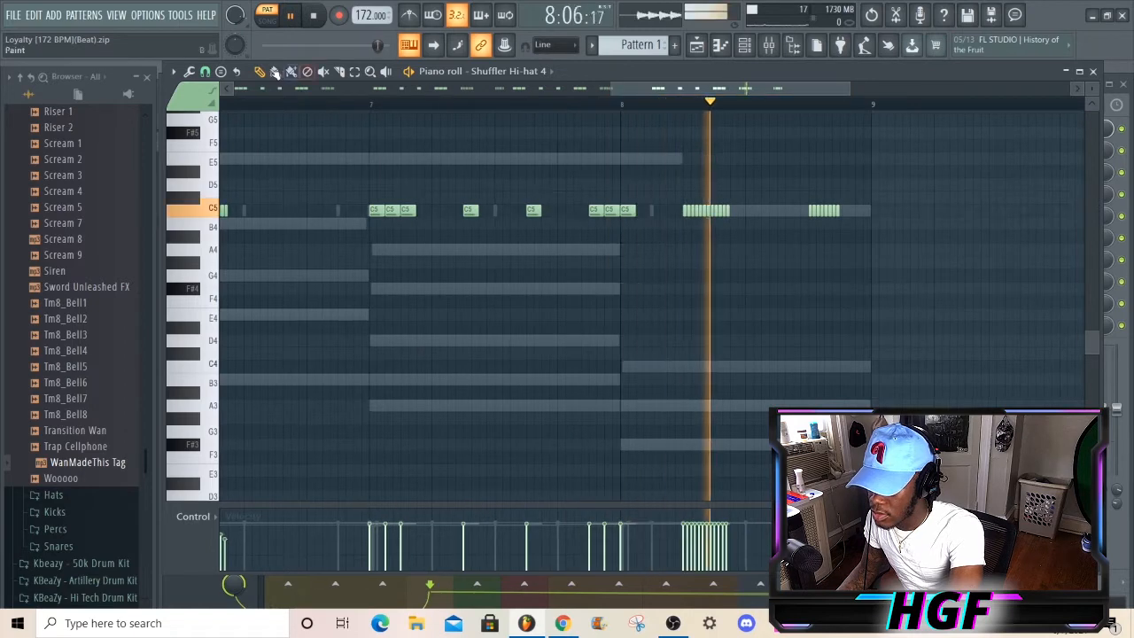
key("space")
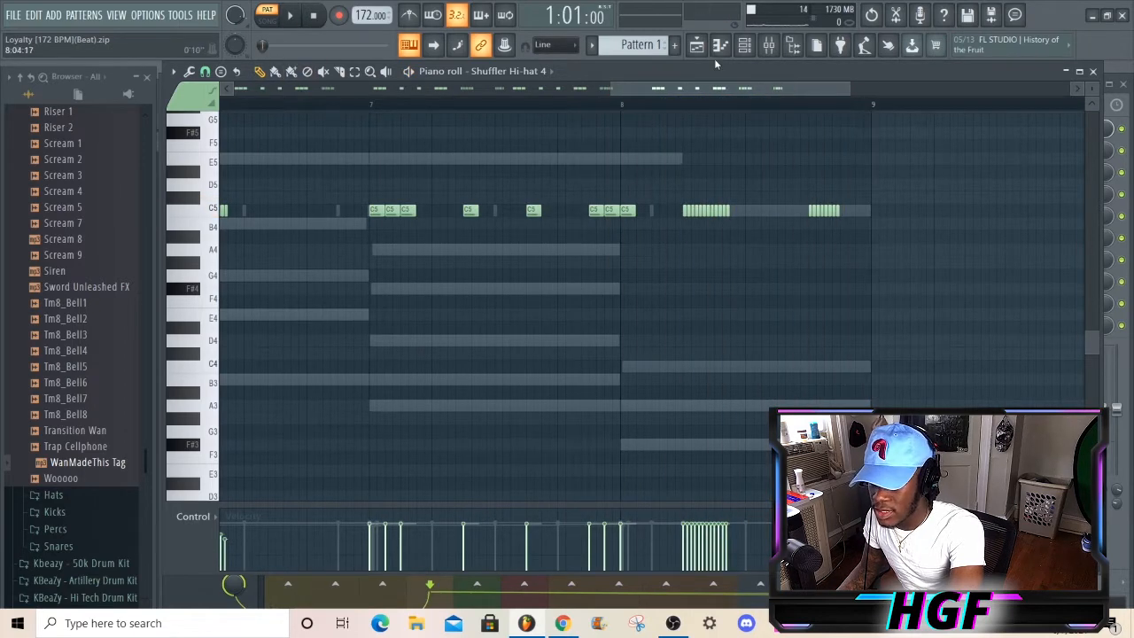
- Solo the 808 [ Spinz ] channel and show its full eight-bar note pattern in the piano roll
left_click(744, 45)
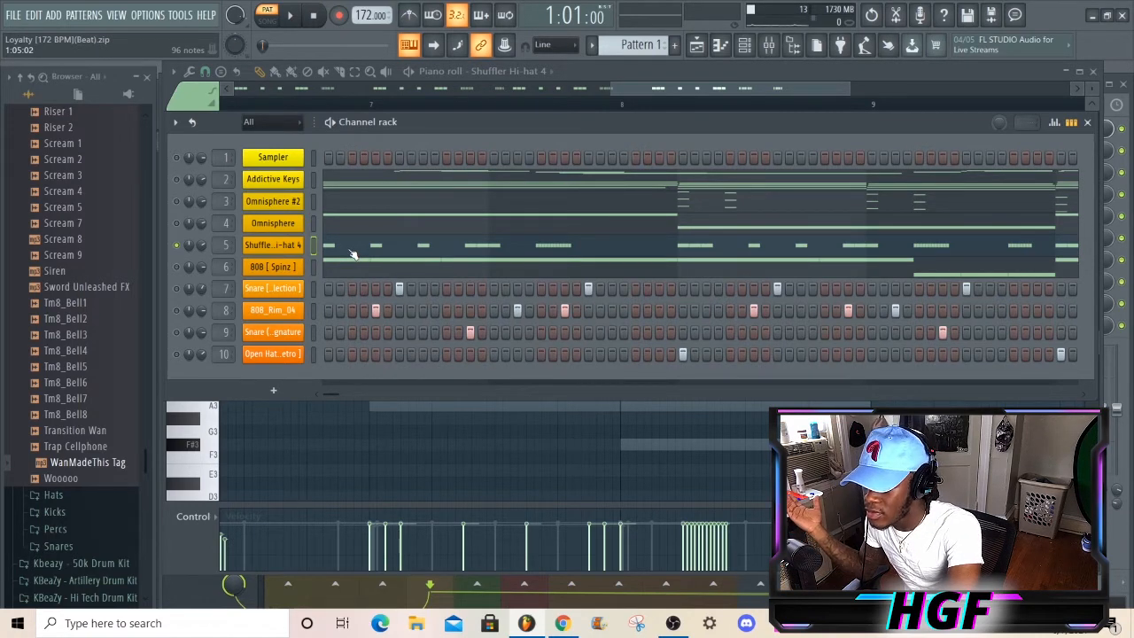
left_click_drag(348, 395, 290, 391)
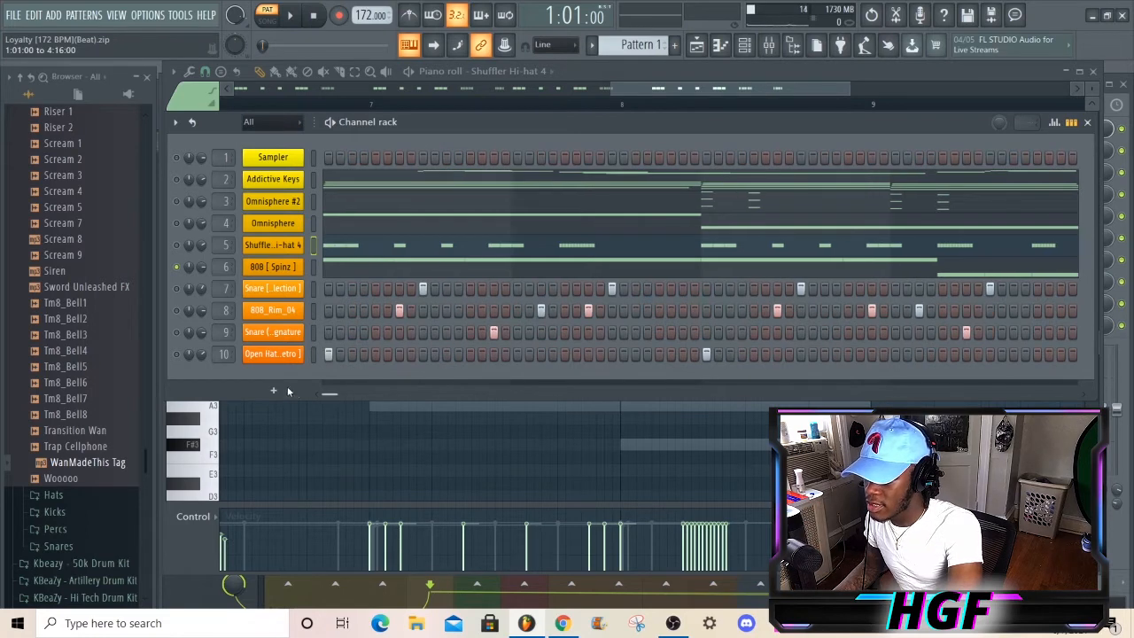
left_click(409, 271)
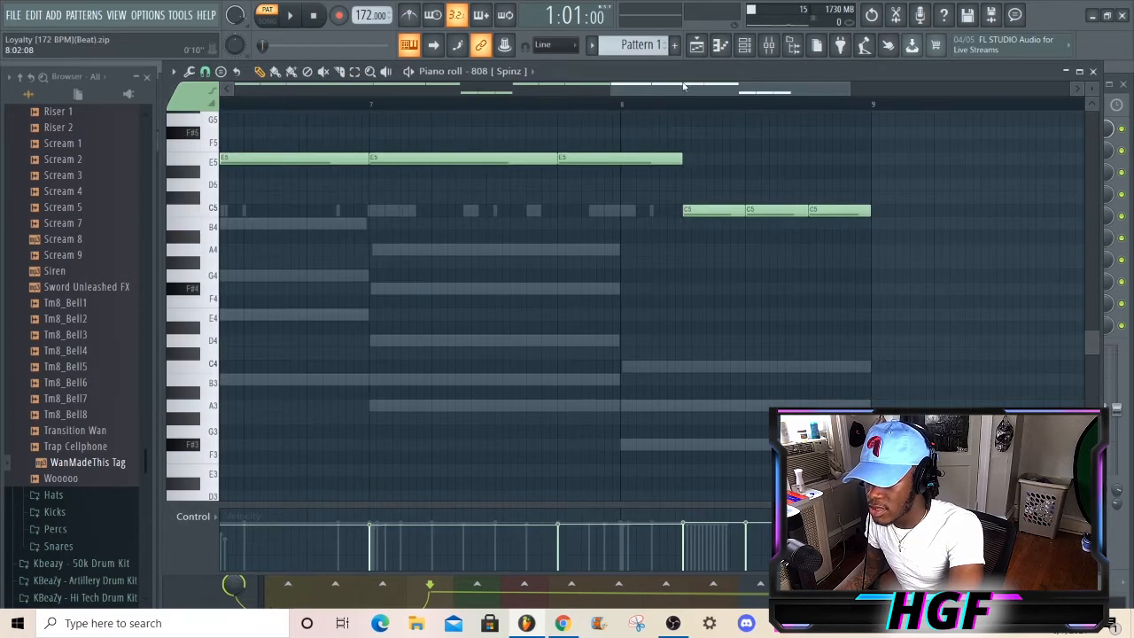
scroll(683, 88, "down", 4)
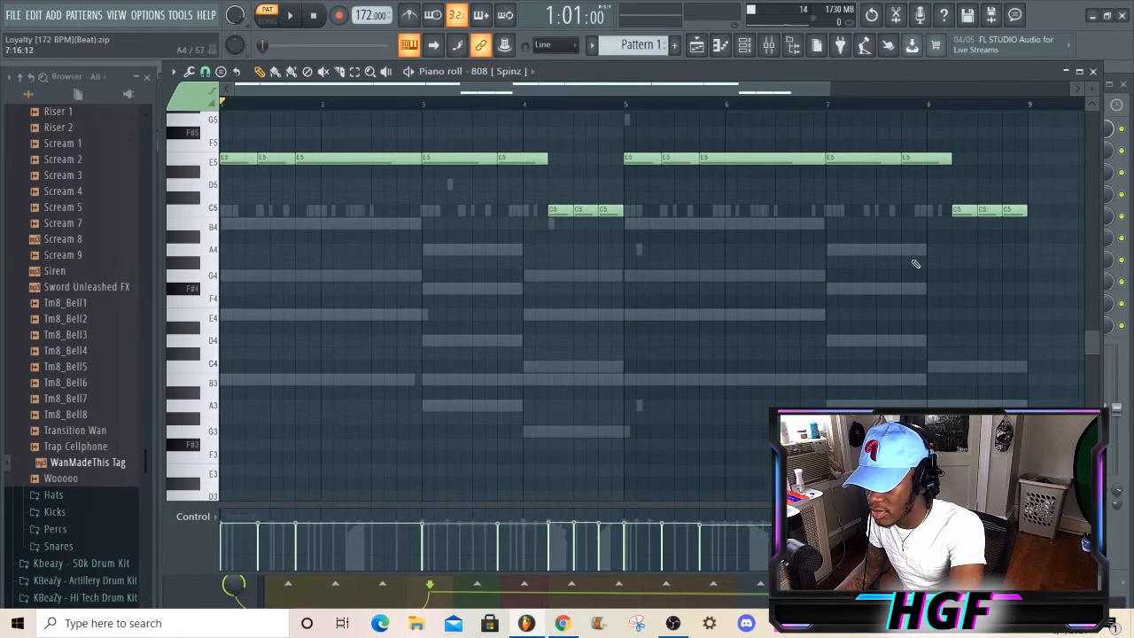
- Play the 808 pattern from bar 1, stop near bar 8, and bring the whole pattern back into view
left_click(295, 15)
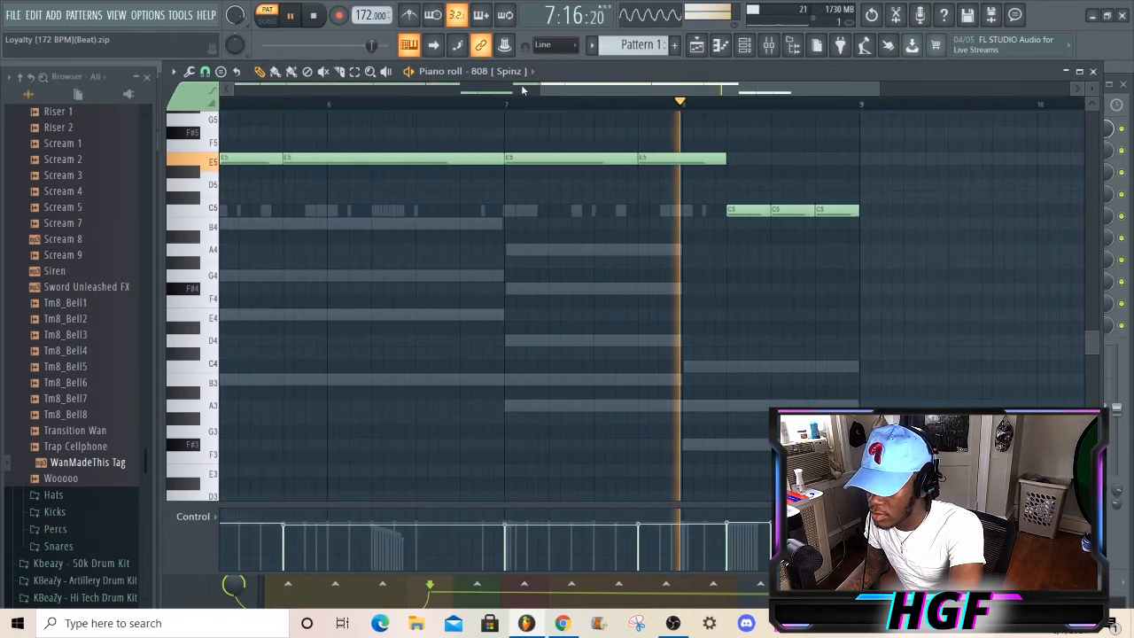
key("space")
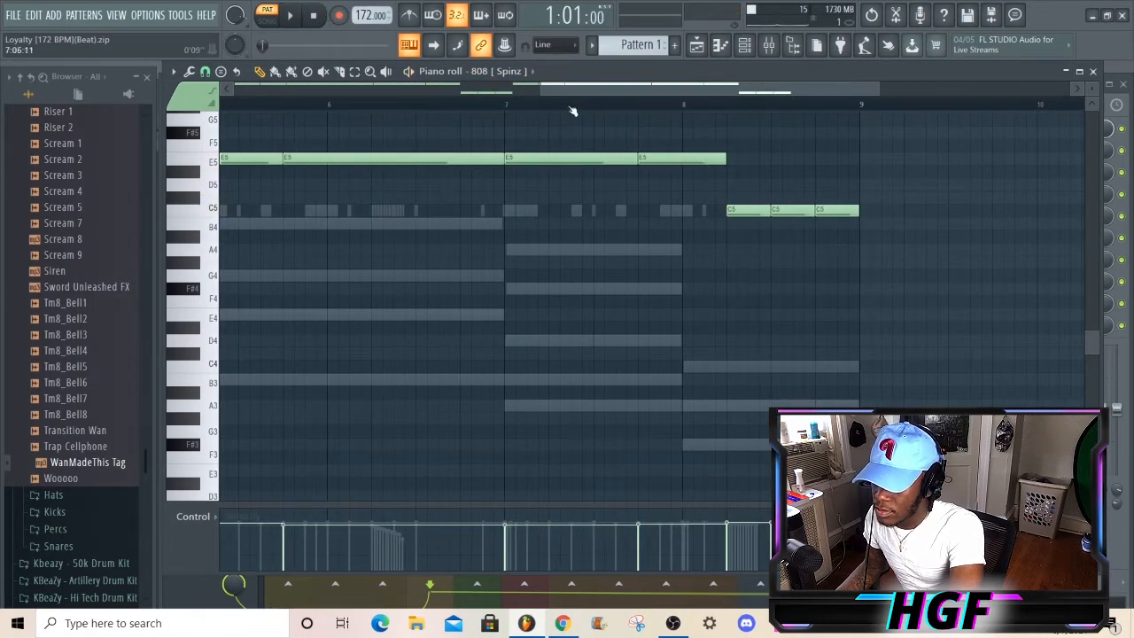
left_click_drag(572, 91, 282, 94)
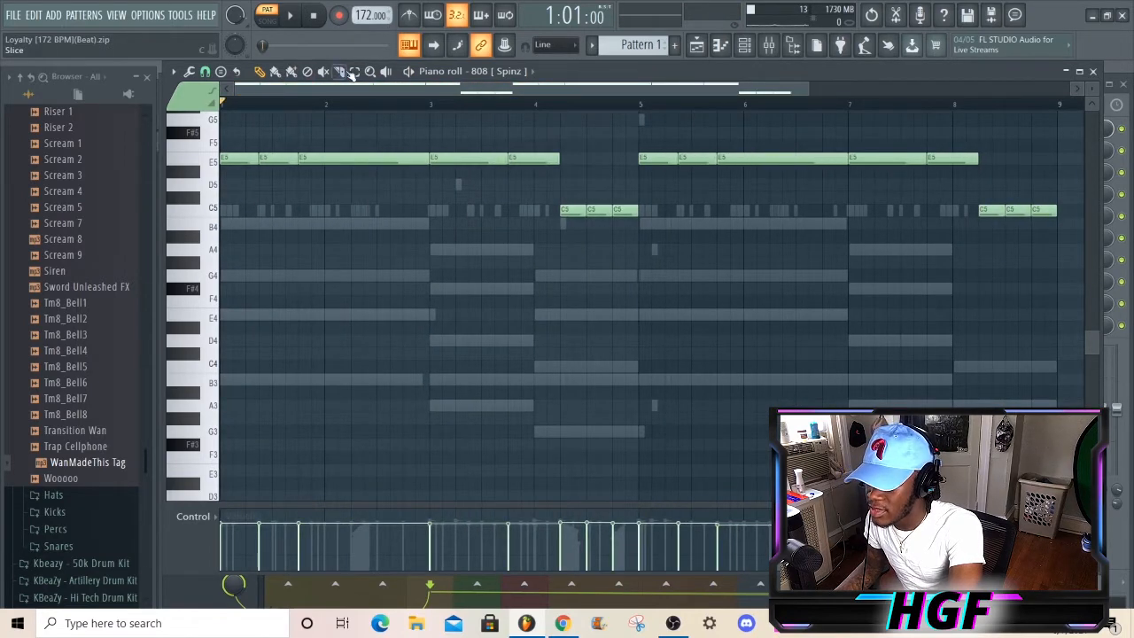
- Solo the Snare [ My Collection ] channel and audition it from bar 1, first alone and again with 808_Rim_04 unmuted
left_click(745, 48)
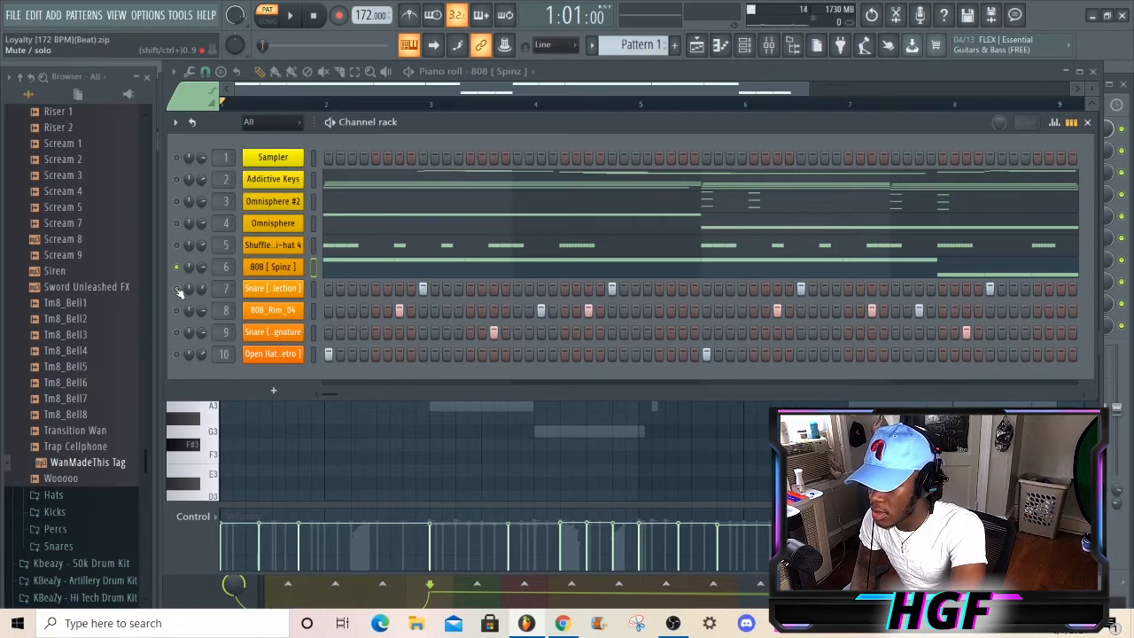
left_click(290, 16)
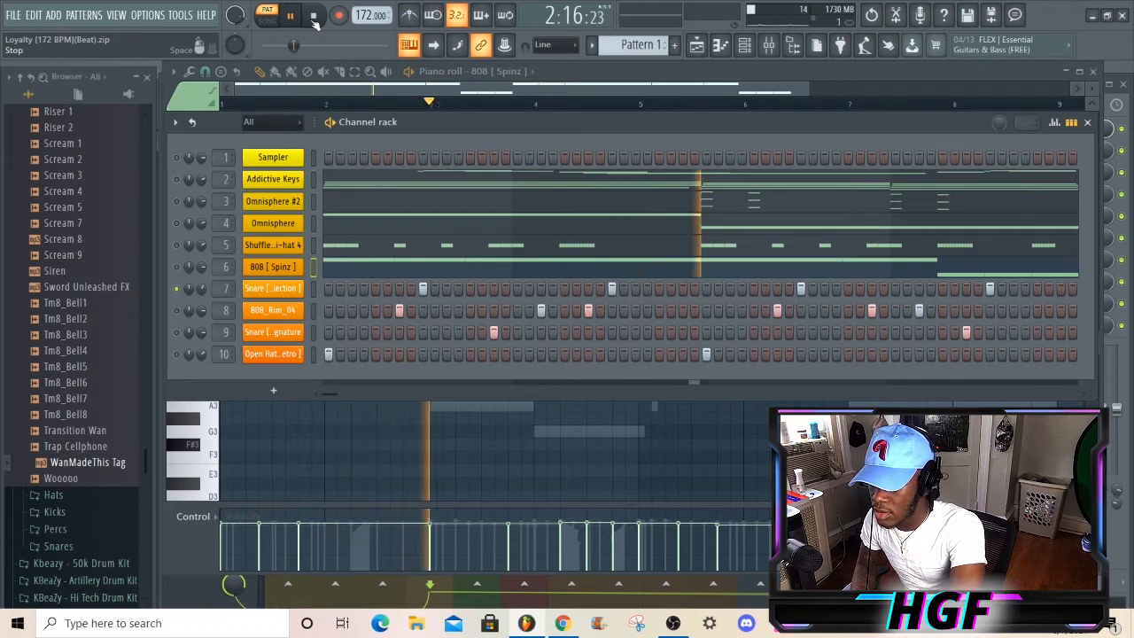
key("space")
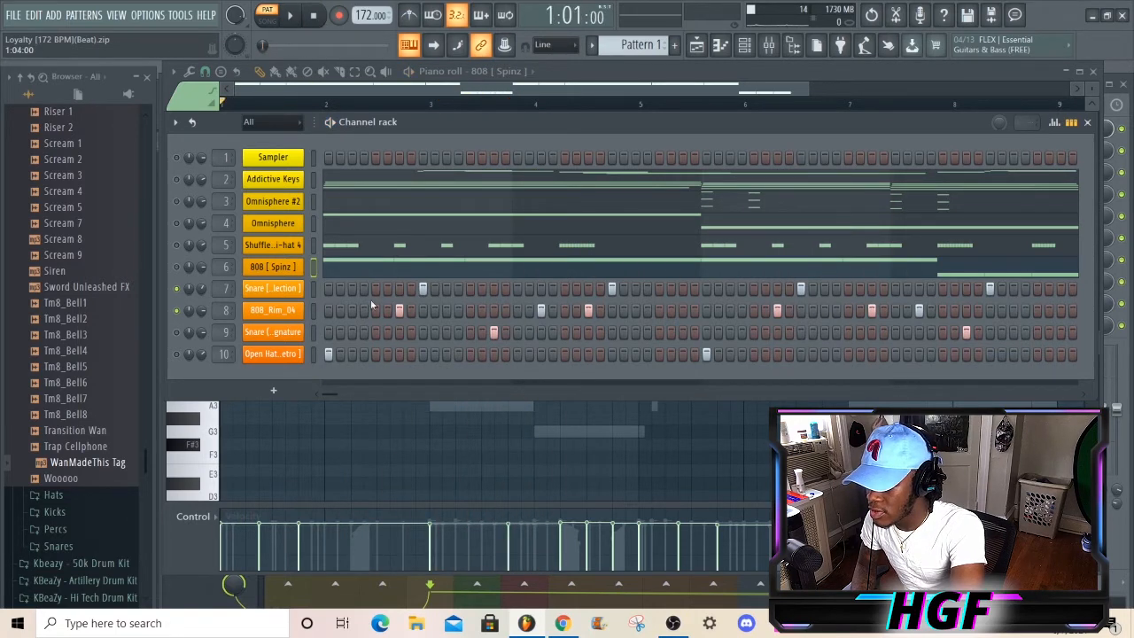
left_click(294, 16)
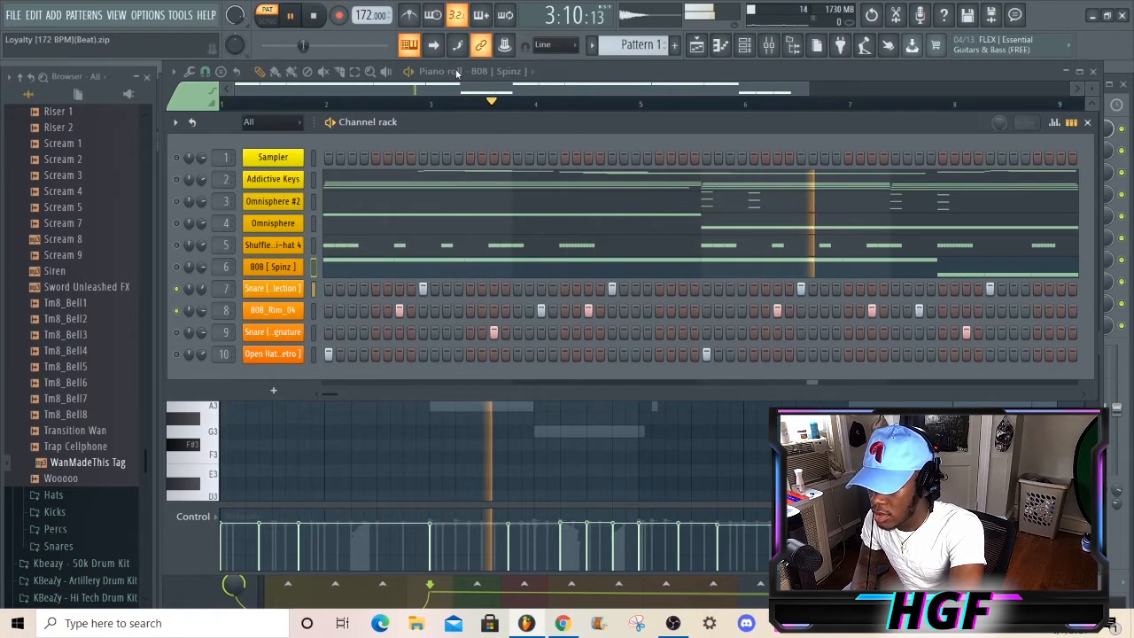
left_click(315, 16)
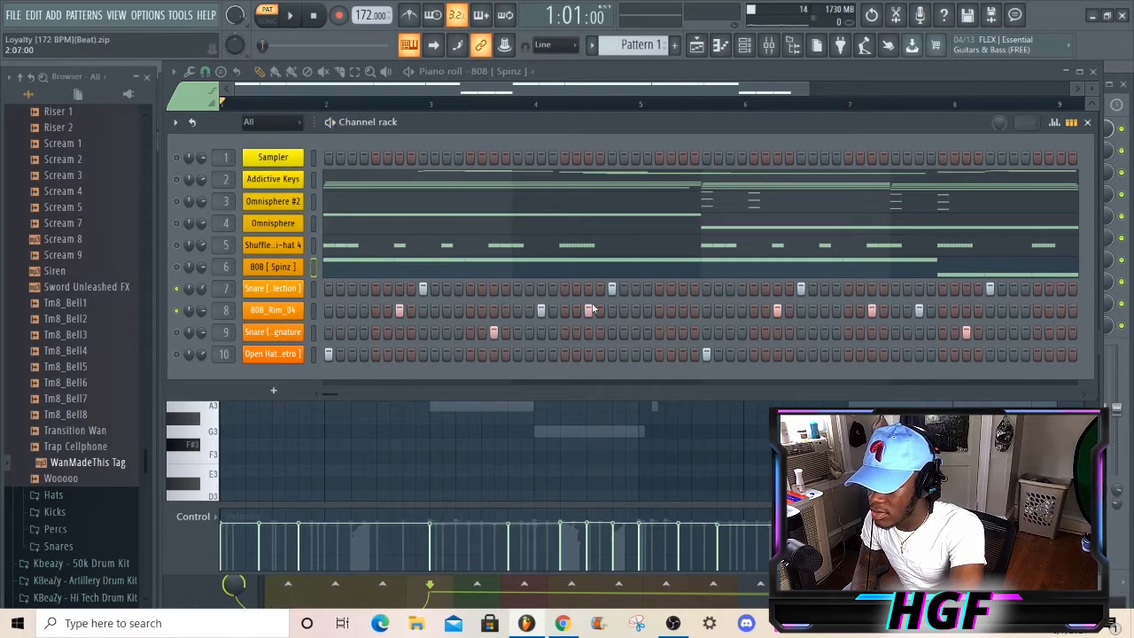
- Unmute the Snare (15) Zay Signature channel and play it together with the snare and rim from bar 1
left_click(176, 331)
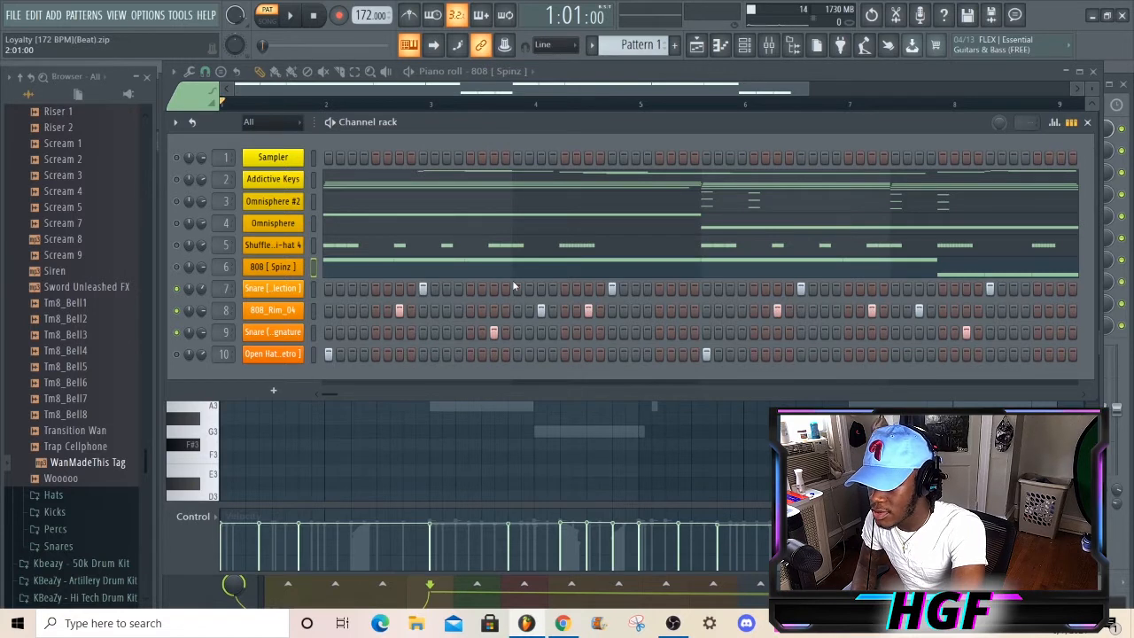
left_click(298, 14)
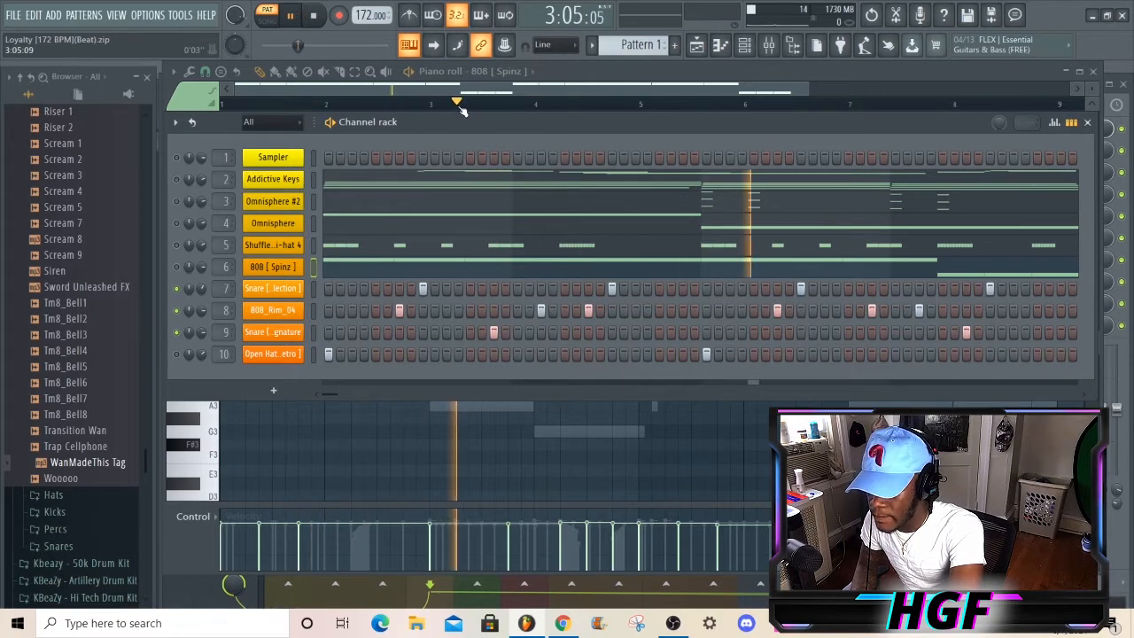
left_click(299, 15)
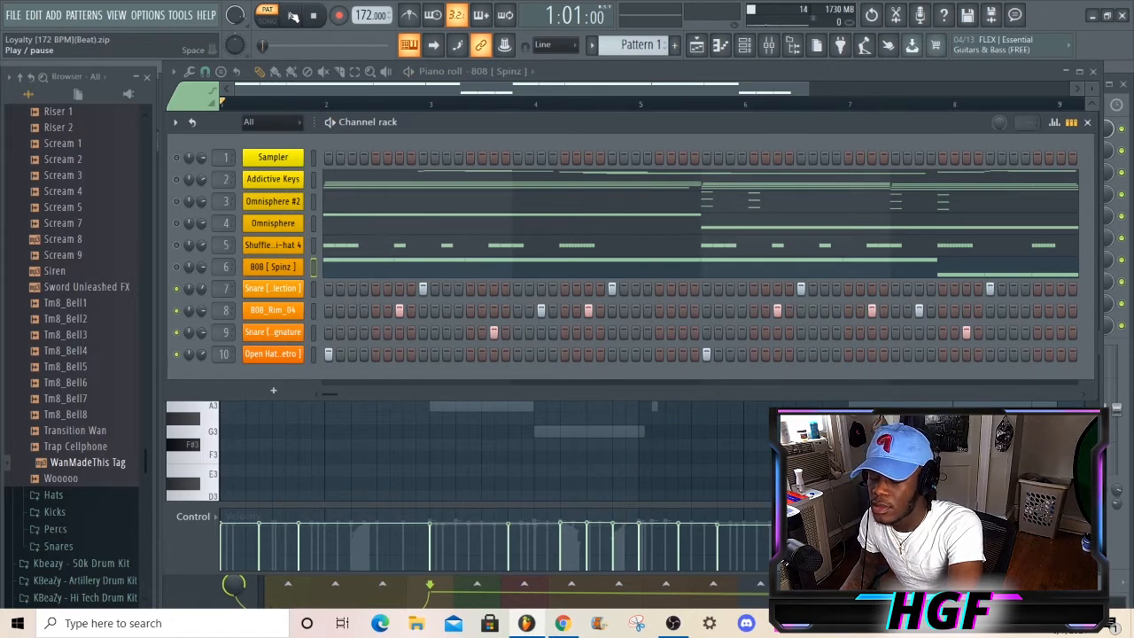
- Play the snares and rim with the Open Hat [ Metro ] channel unmuted, auditioning the combination twice from bar 1
left_click(294, 16)
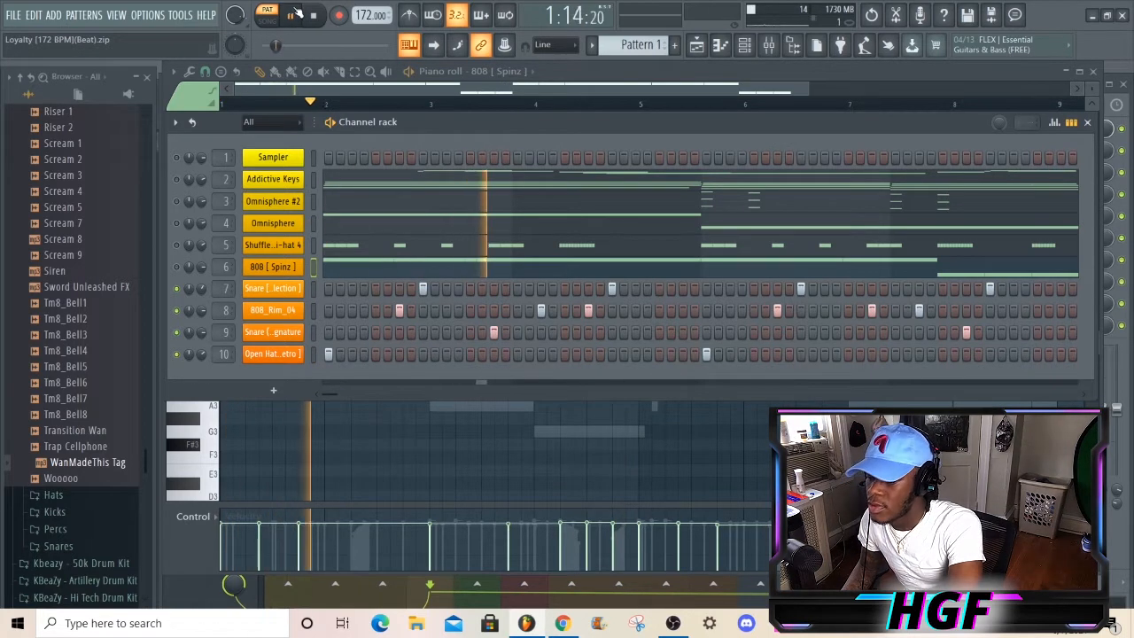
left_click(313, 16)
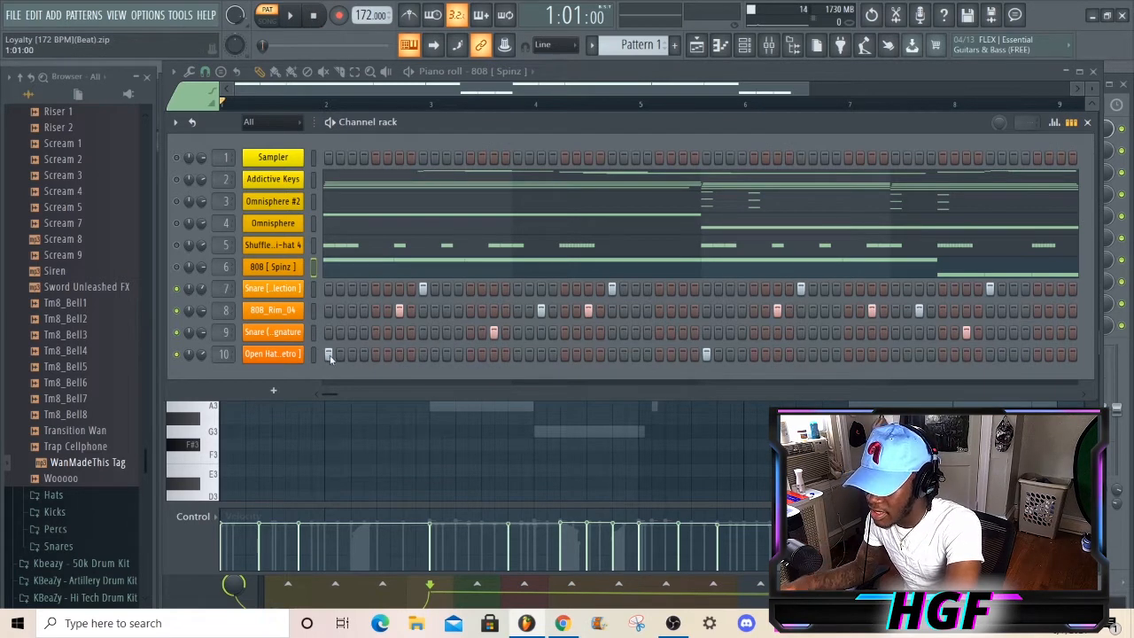
left_click(293, 16)
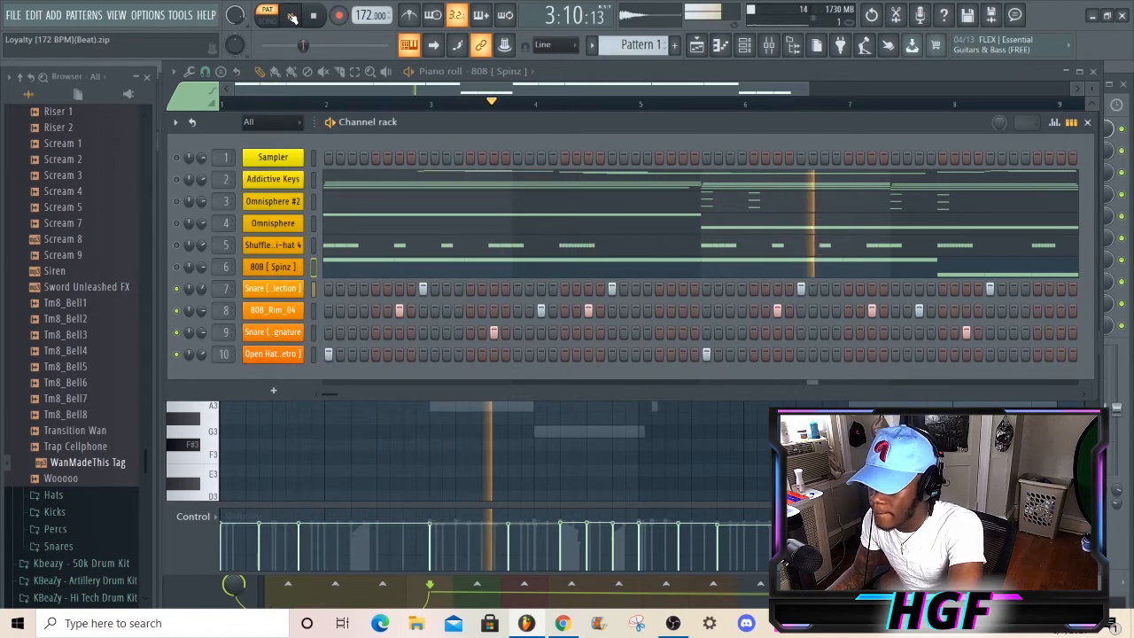
key("space")
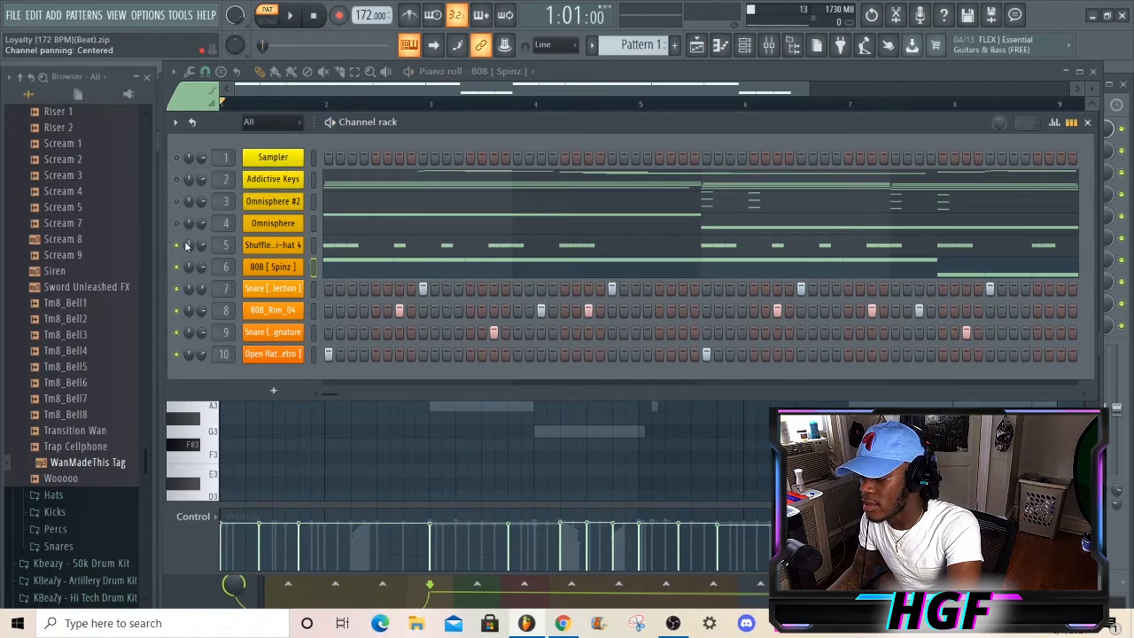
- Play all the drum channels together, including Shuffler Hi-hat 4 and 808 [ Spinz ], from bar 1 and stop playback
key("space")
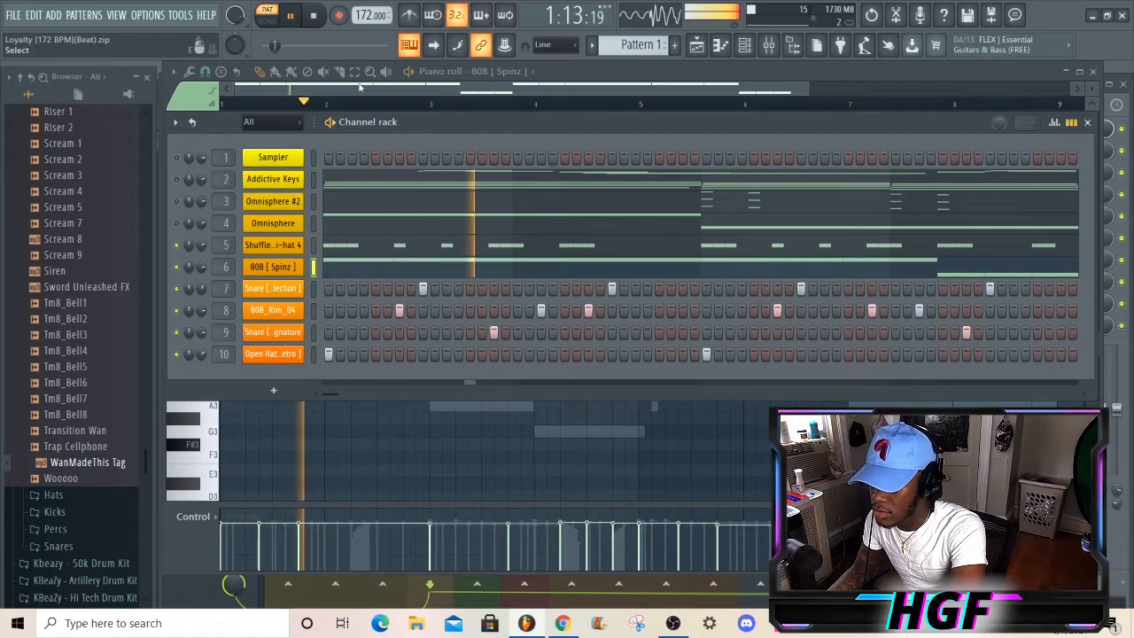
left_click_drag(343, 393, 404, 383)
left_click(315, 16)
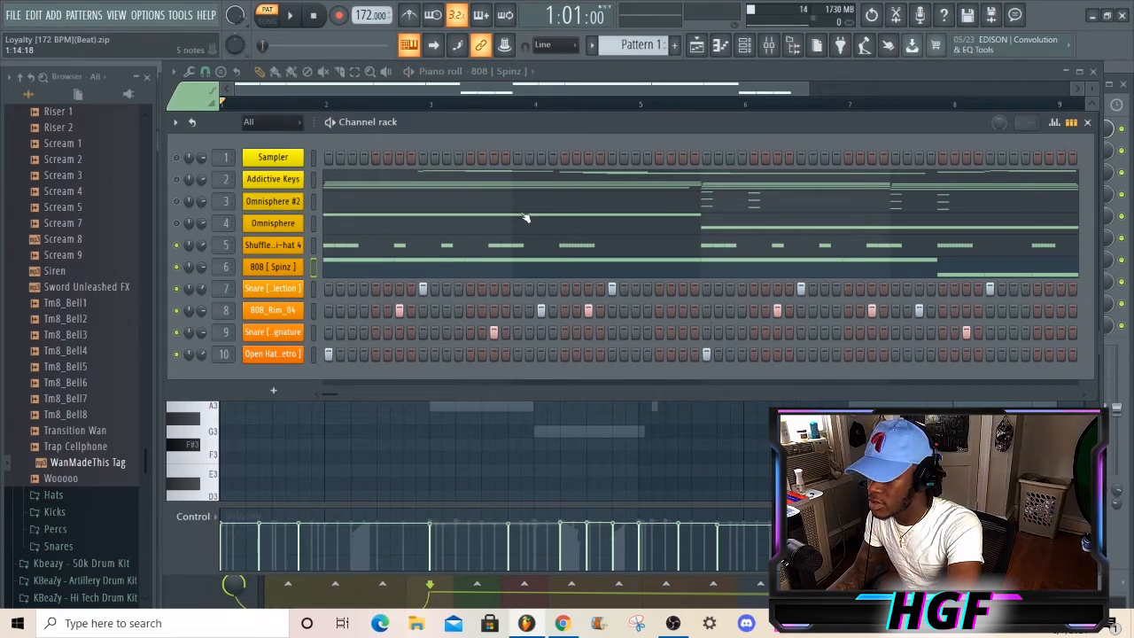
- Show the Addictive Keys mixer insert's effects, examining the Guitar Rig 6 settings and the Fruity parametric EQ 2 curve
left_click(769, 57)
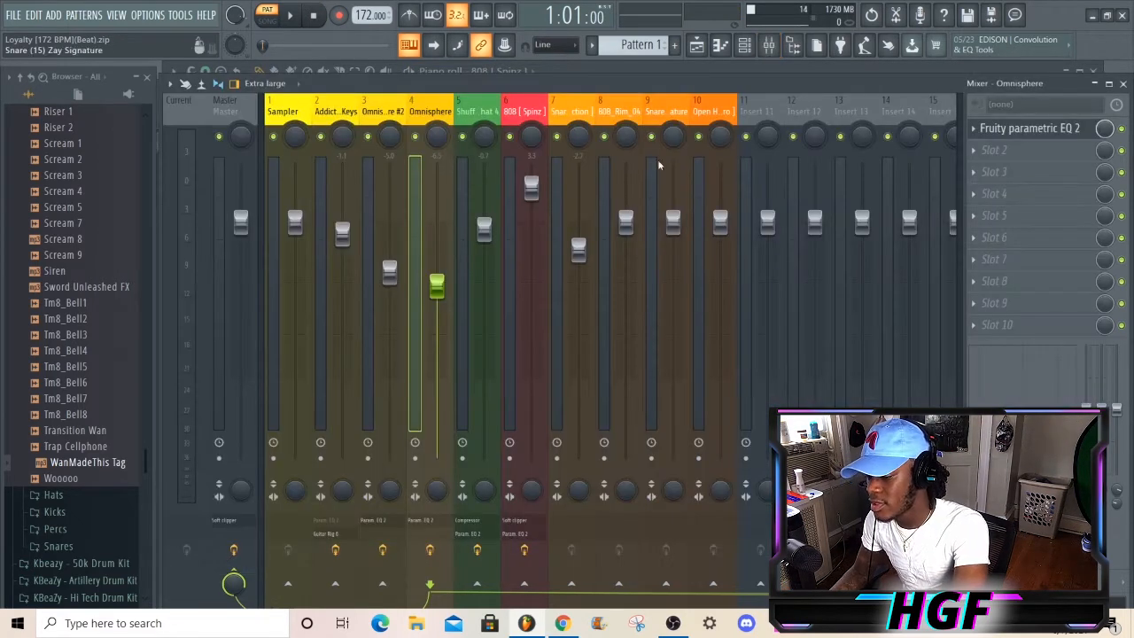
left_click(346, 113)
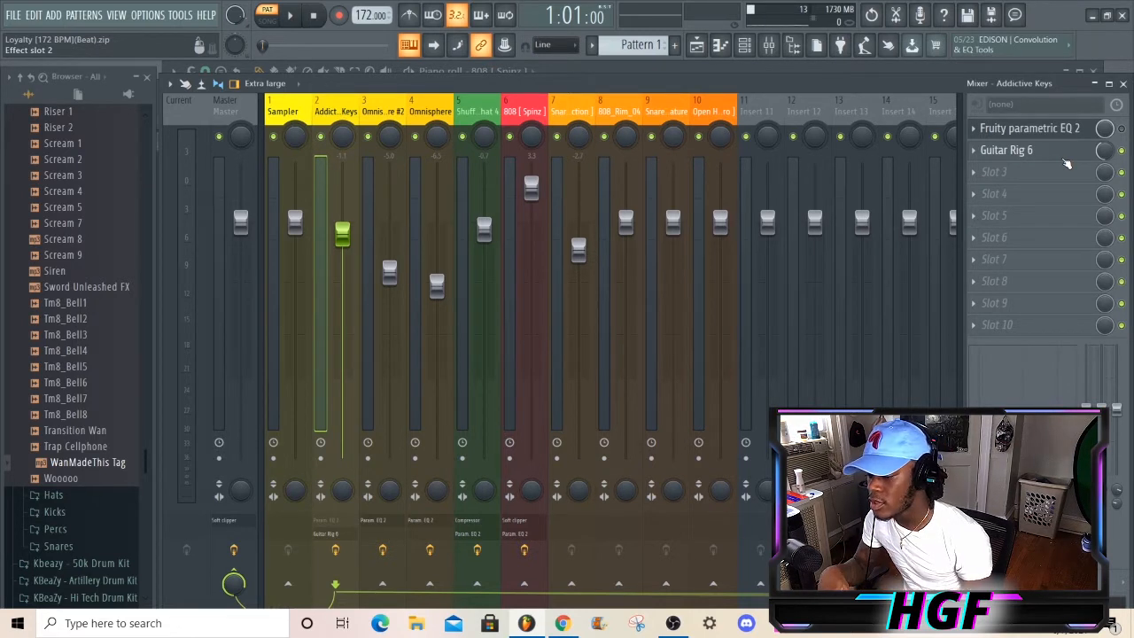
left_click(1066, 159)
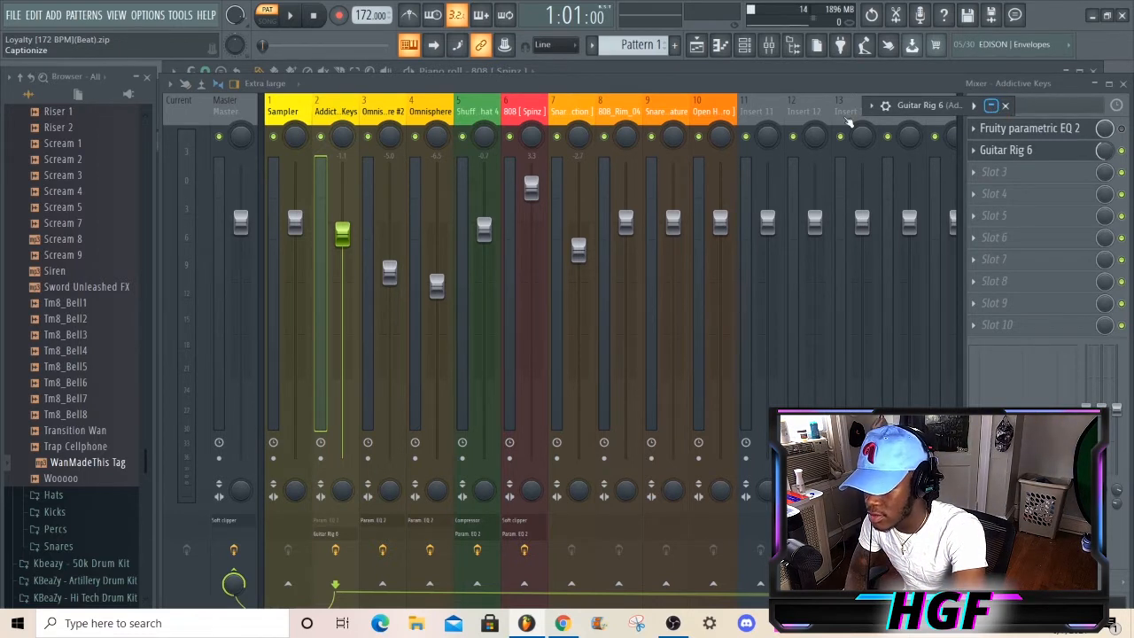
left_click(975, 106)
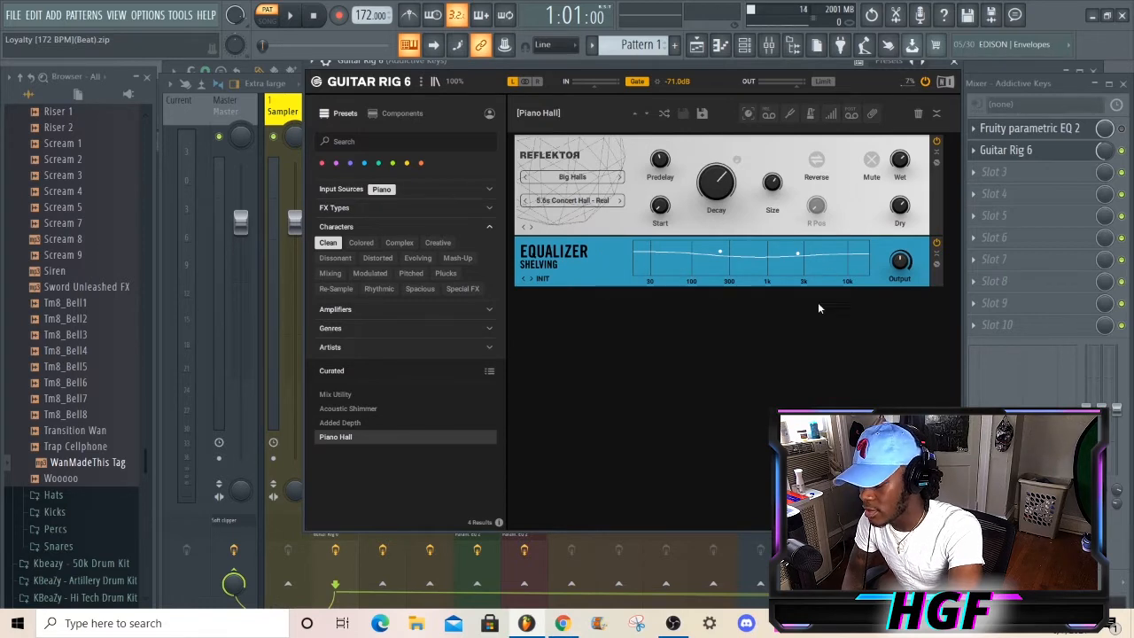
left_click(1032, 130)
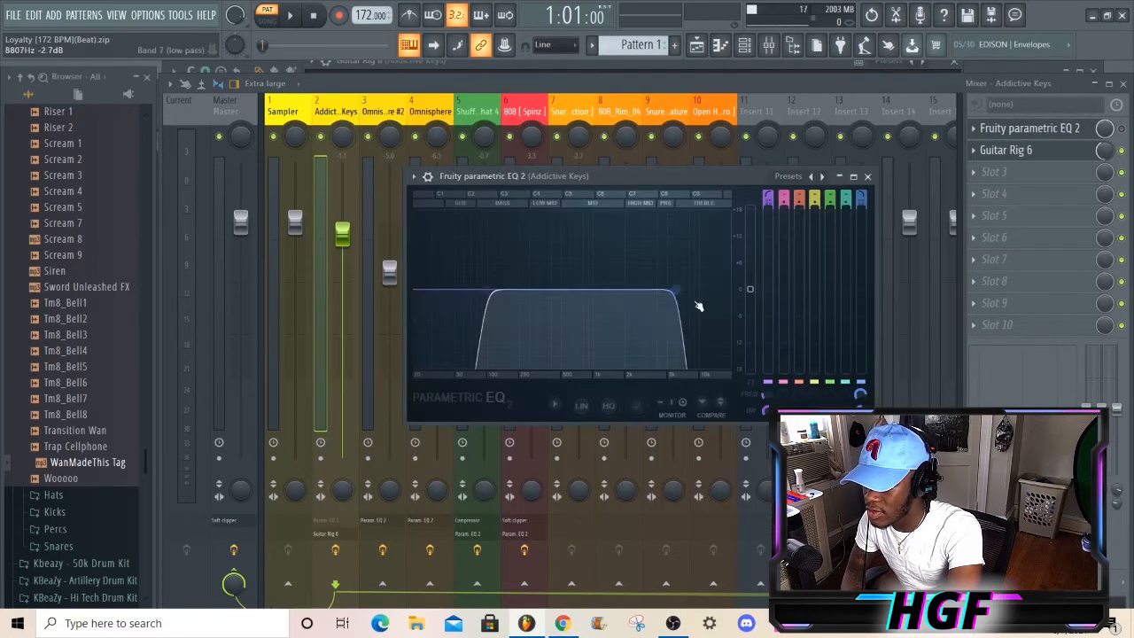
left_click(1080, 131)
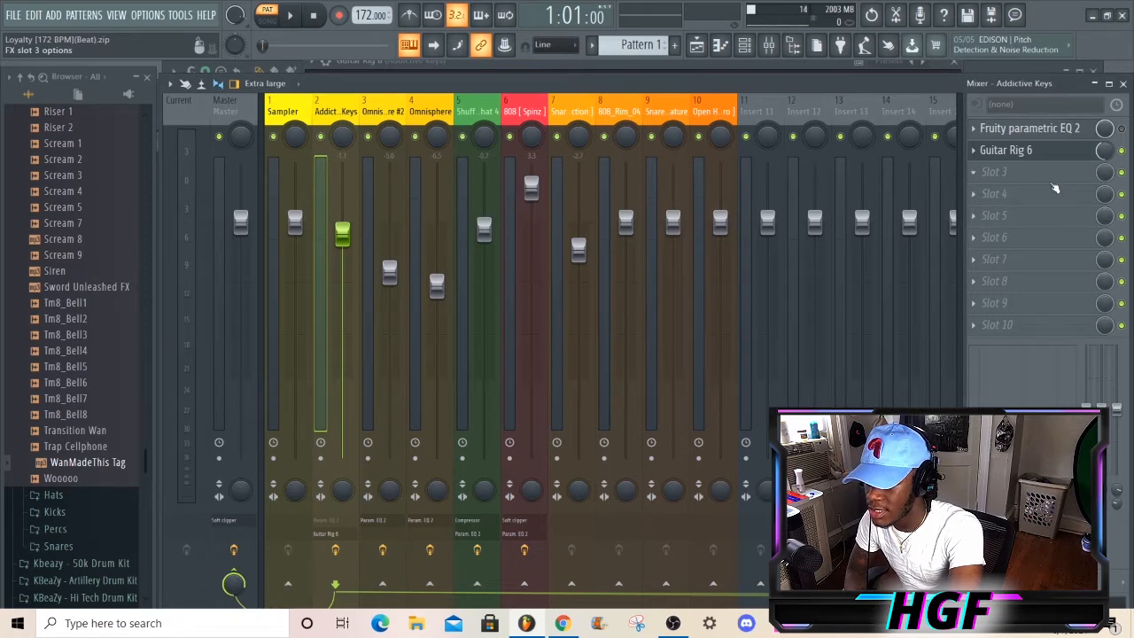
- Open the Fruity parametric EQ 2 on the Omnisphere #2 mixer insert and place its window where the whole curve shows
left_click(381, 113)
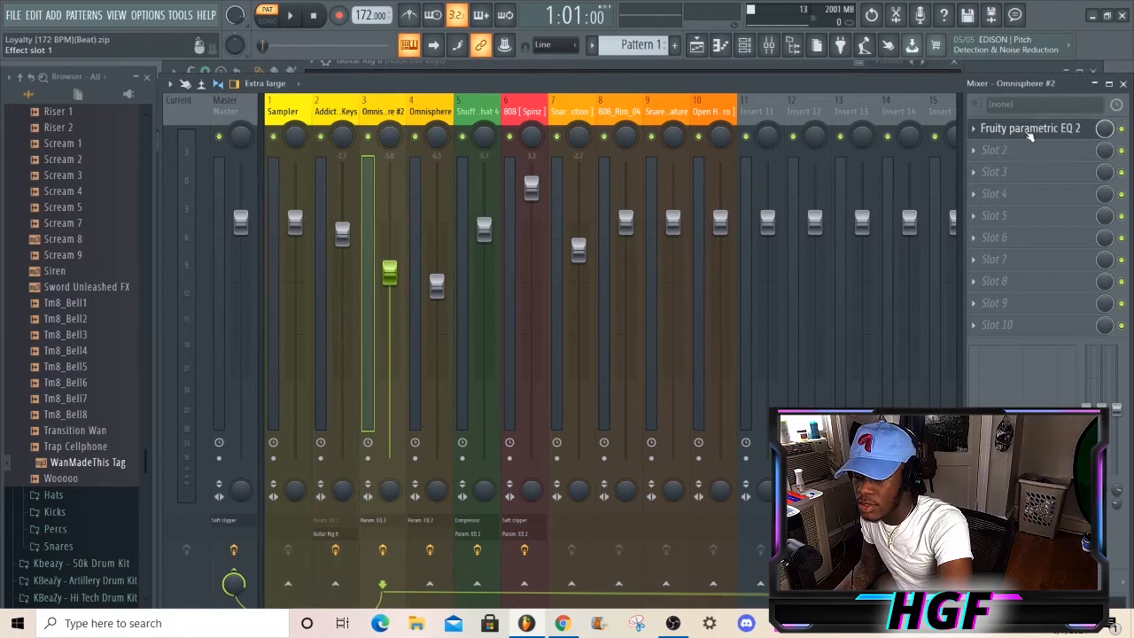
left_click(1030, 128)
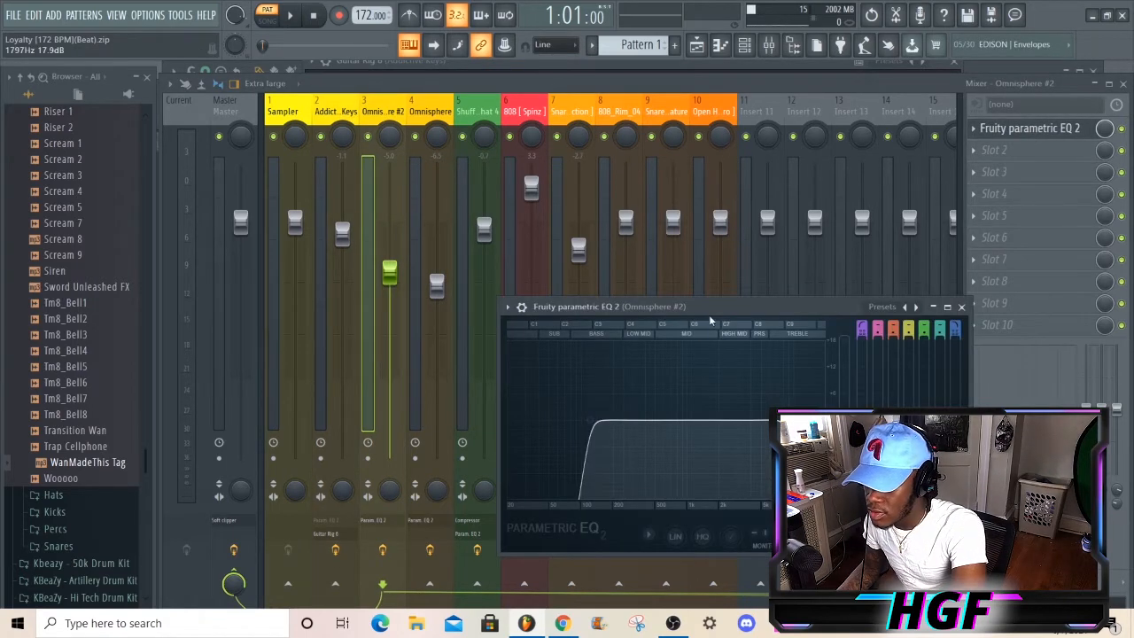
left_click_drag(831, 306, 816, 166)
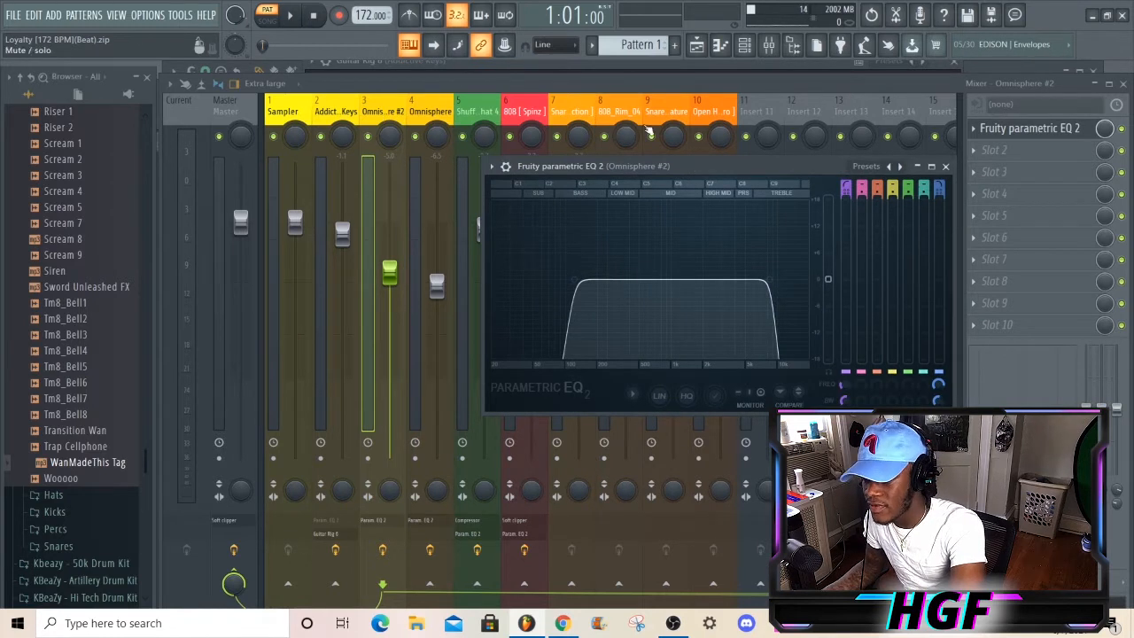
- Open the Omnisphere insert's Fruity parametric EQ 2, detach its window to compare it with the Omnisphere #2 EQ, and close it
left_click(431, 113)
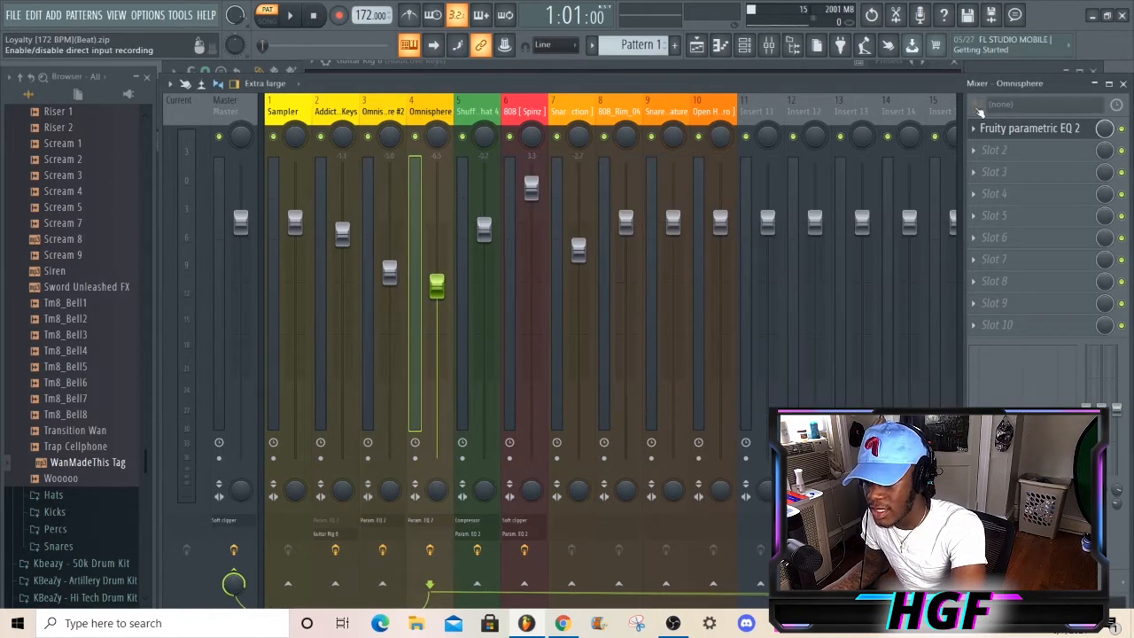
left_click(1035, 129)
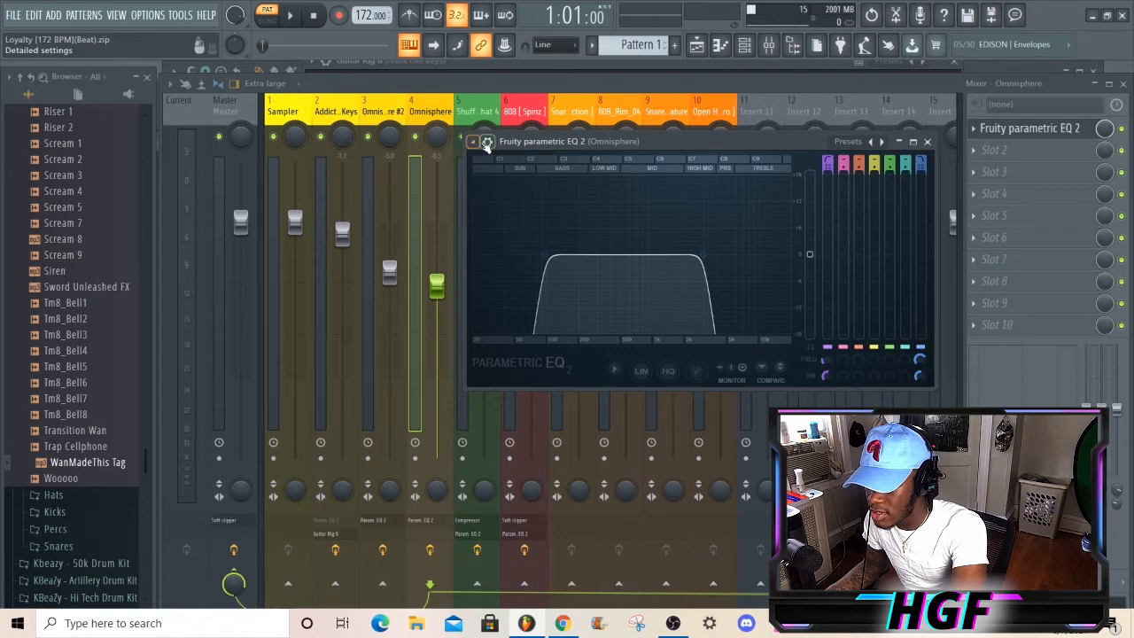
left_click(487, 143)
left_click(473, 142)
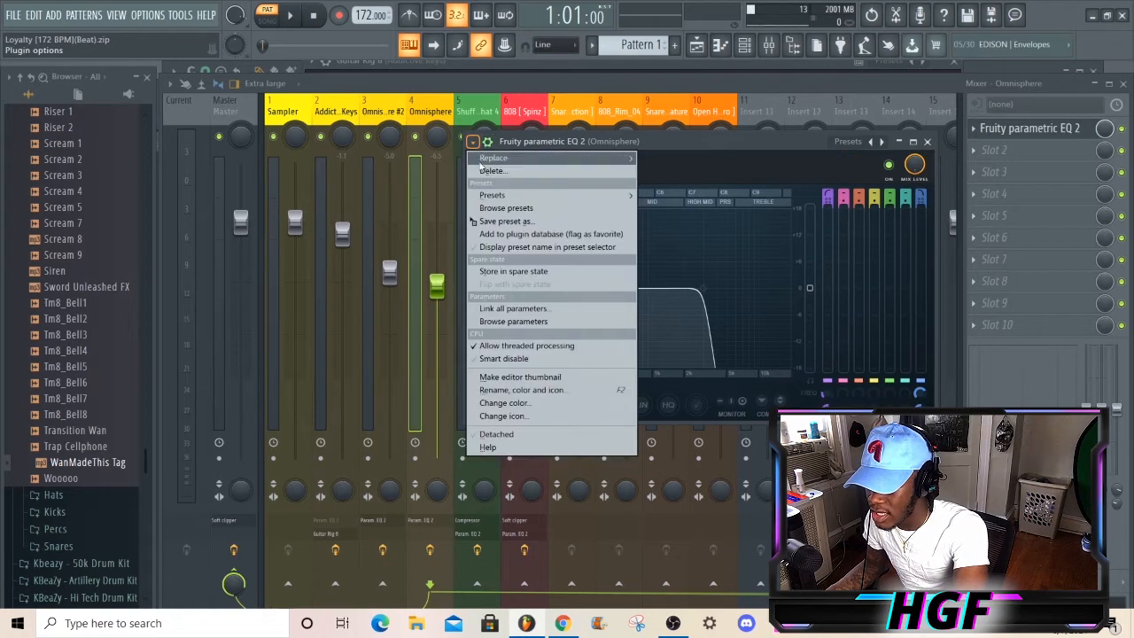
left_click(497, 434)
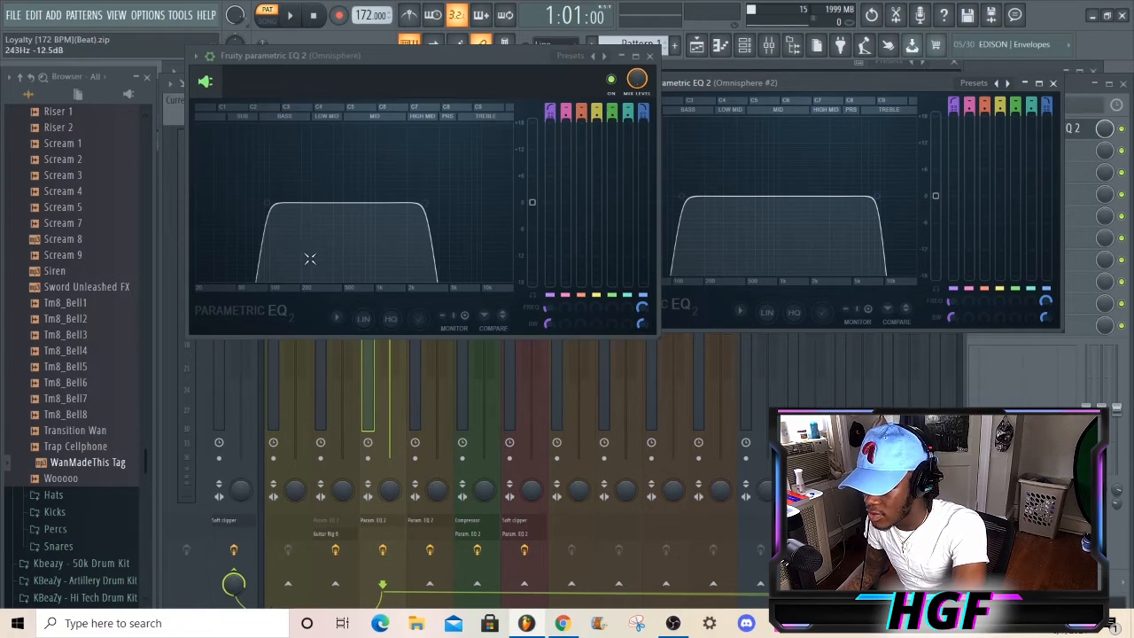
left_click(650, 55)
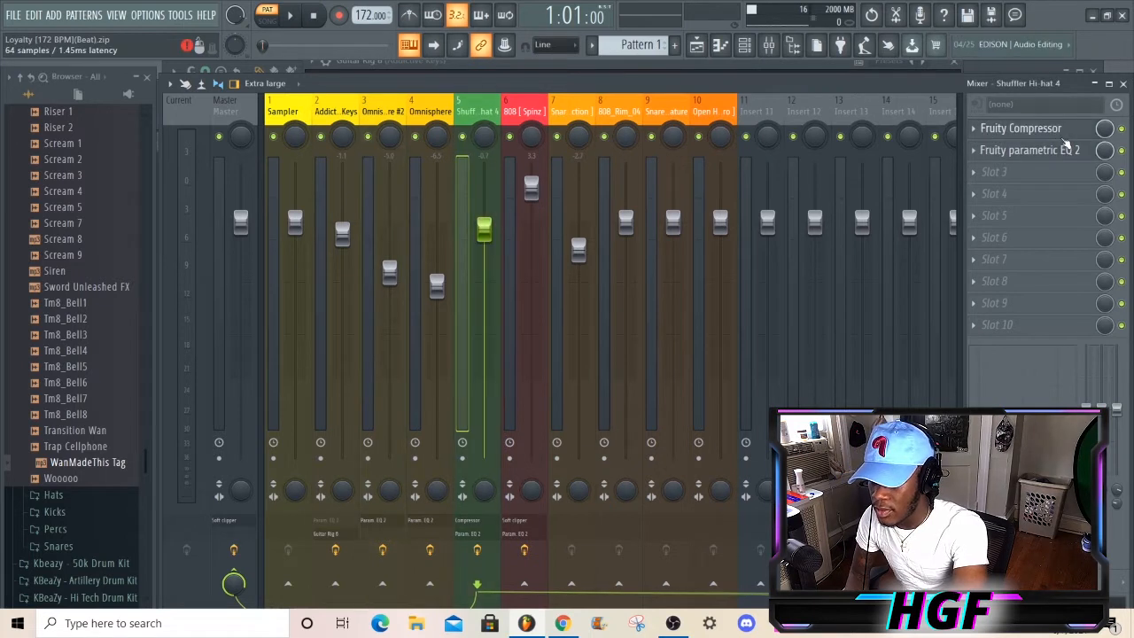
- Examine the Fruity Compressor settings and the Fruity parametric EQ 2 curve on the Shuffler Hi-hat 4 insert
left_click(1066, 138)
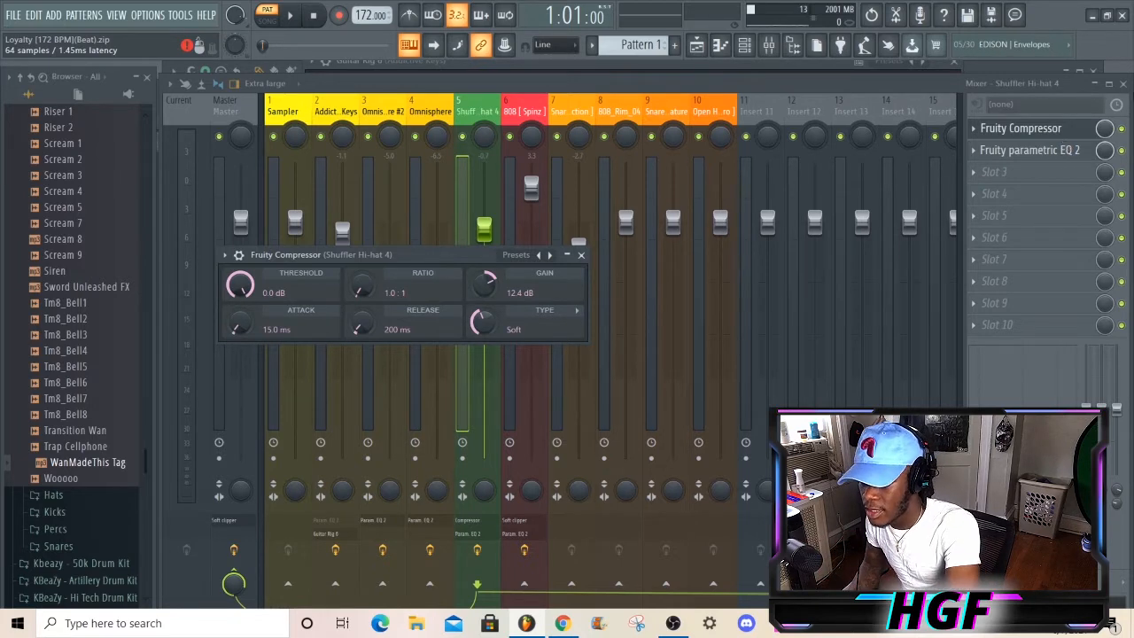
left_click(1030, 151)
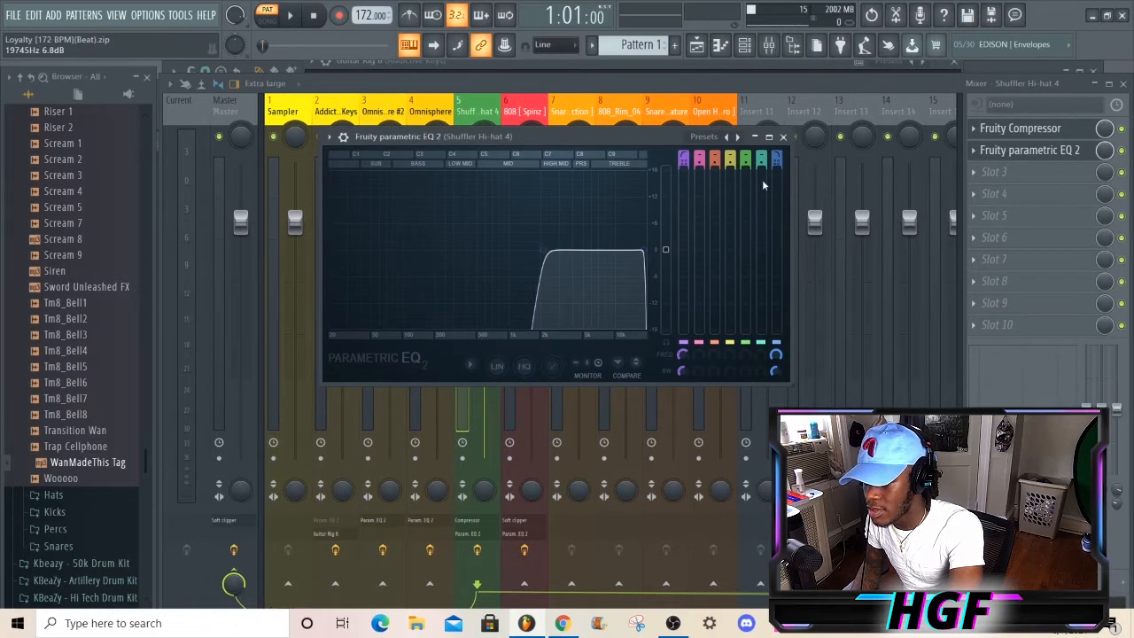
- Examine the Fruity soft clipper and Fruity parametric EQ 2 on the 808 [ Spinz ] insert, and check the first snare insert's effect slots
left_click(514, 109)
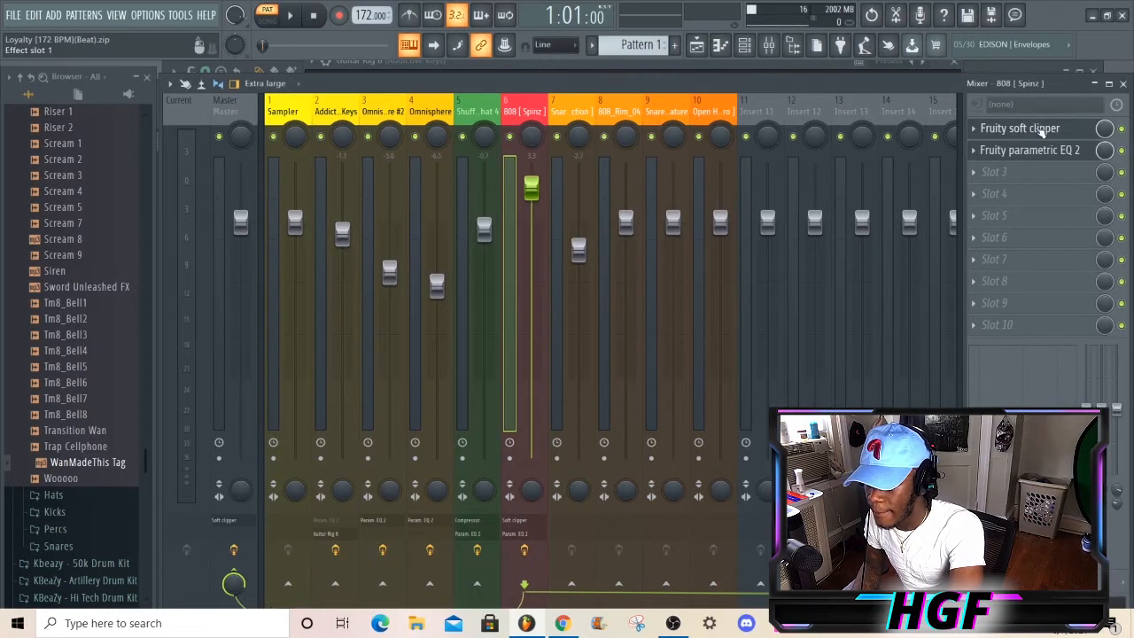
left_click(1043, 129)
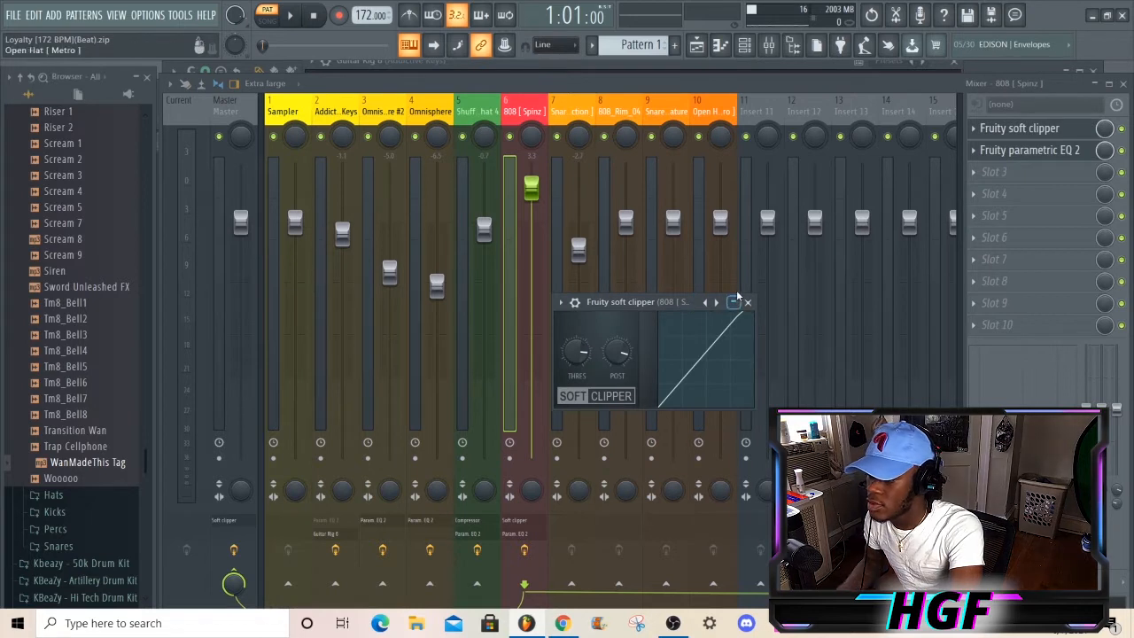
left_click_drag(651, 296, 691, 207)
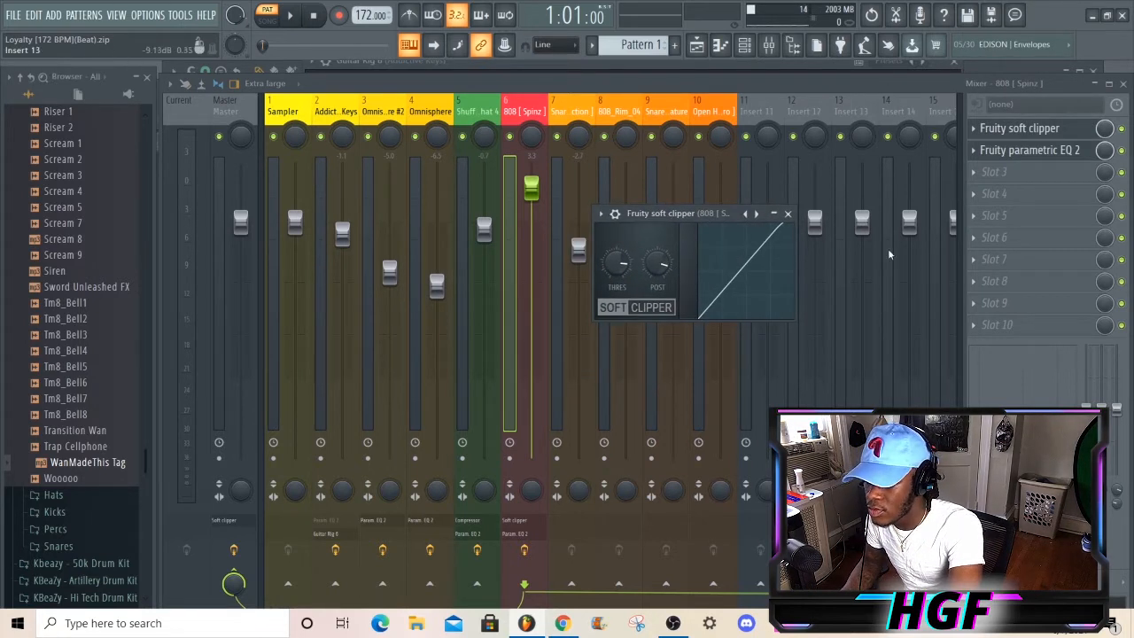
left_click(1030, 151)
left_click_drag(618, 415, 682, 165)
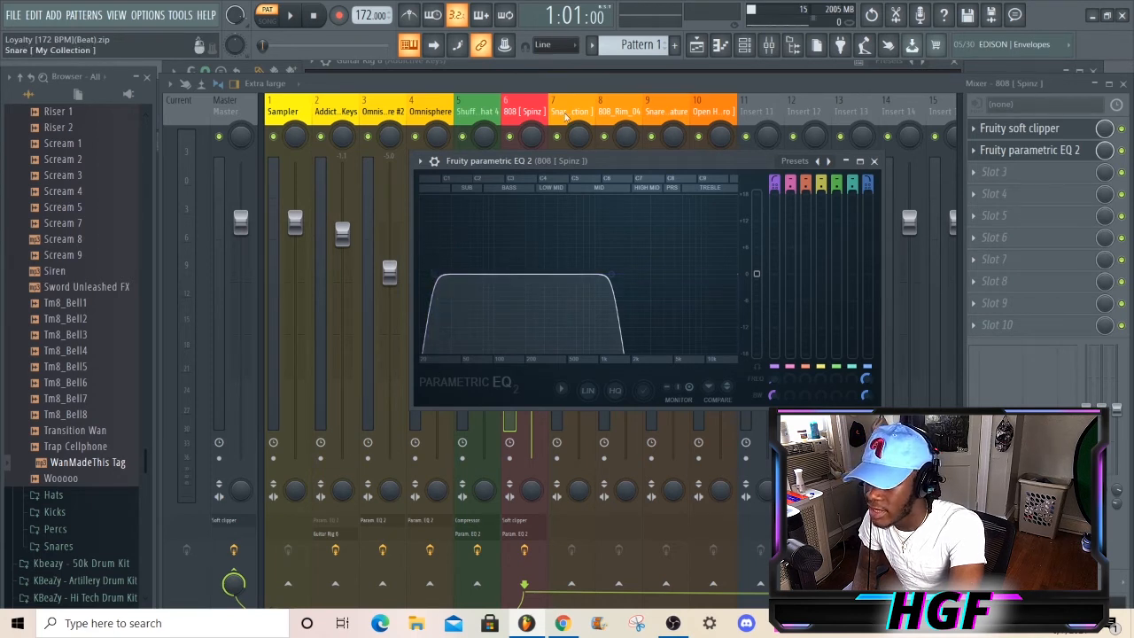
left_click(566, 116)
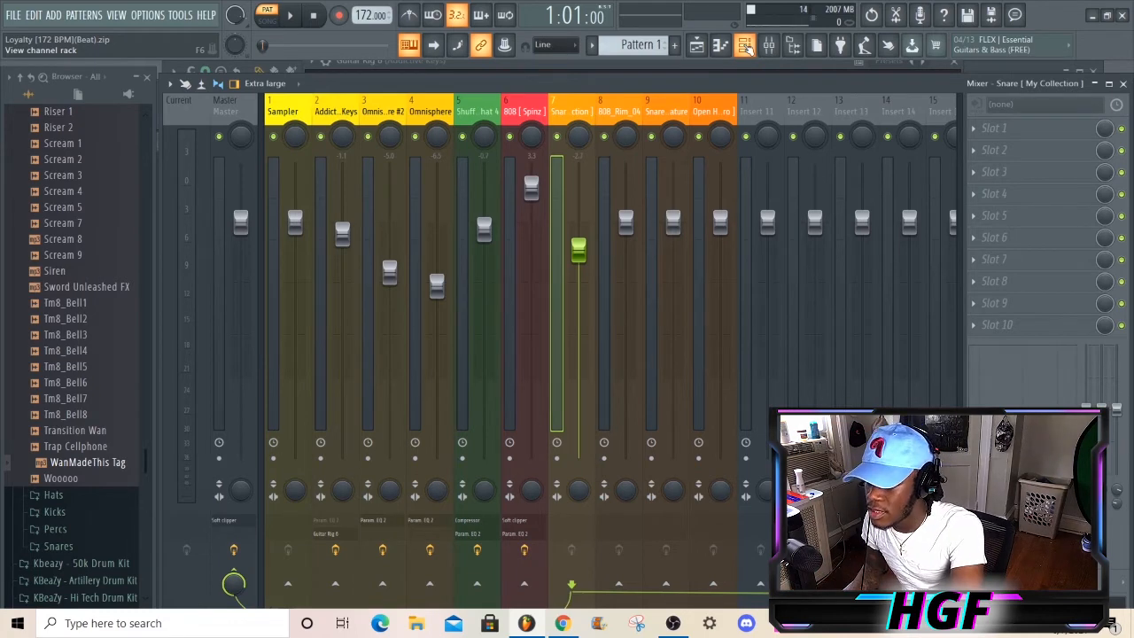
- Return to the channel rack with the melody channels unmuted and play the full beat, raising the system volume to 30
left_click(745, 46)
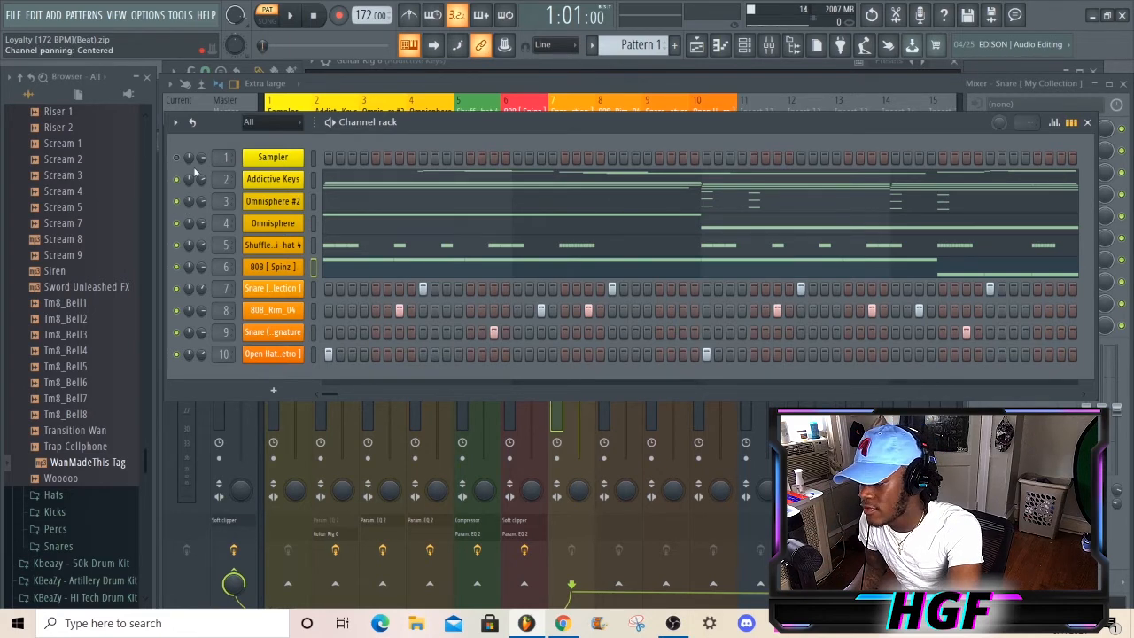
left_click(301, 18)
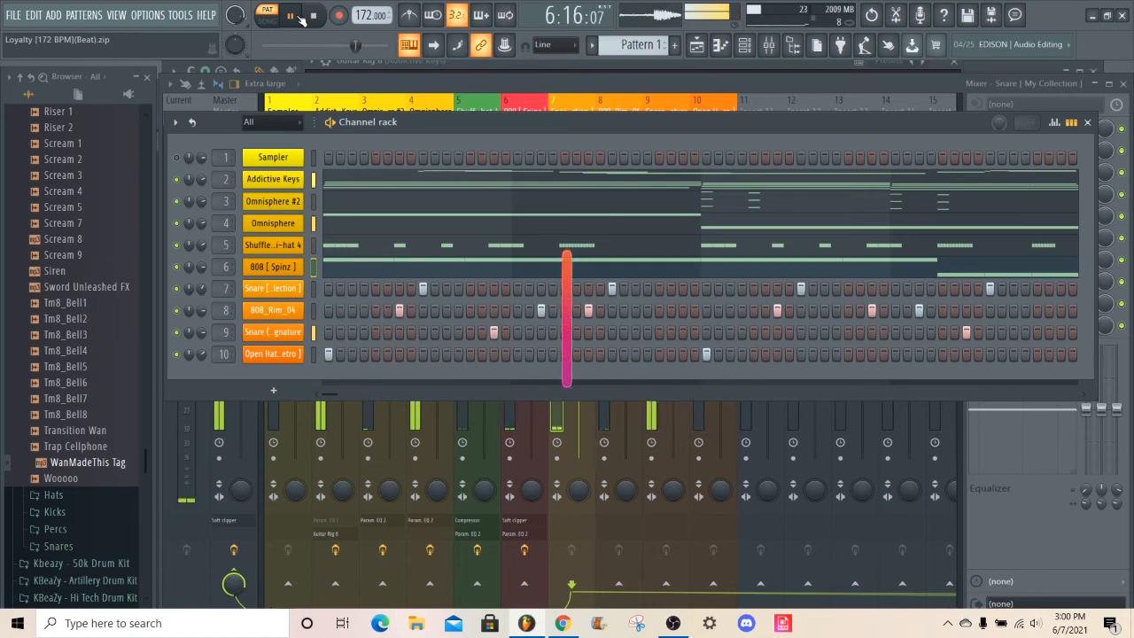
key("XF86AudioRaiseVolume")
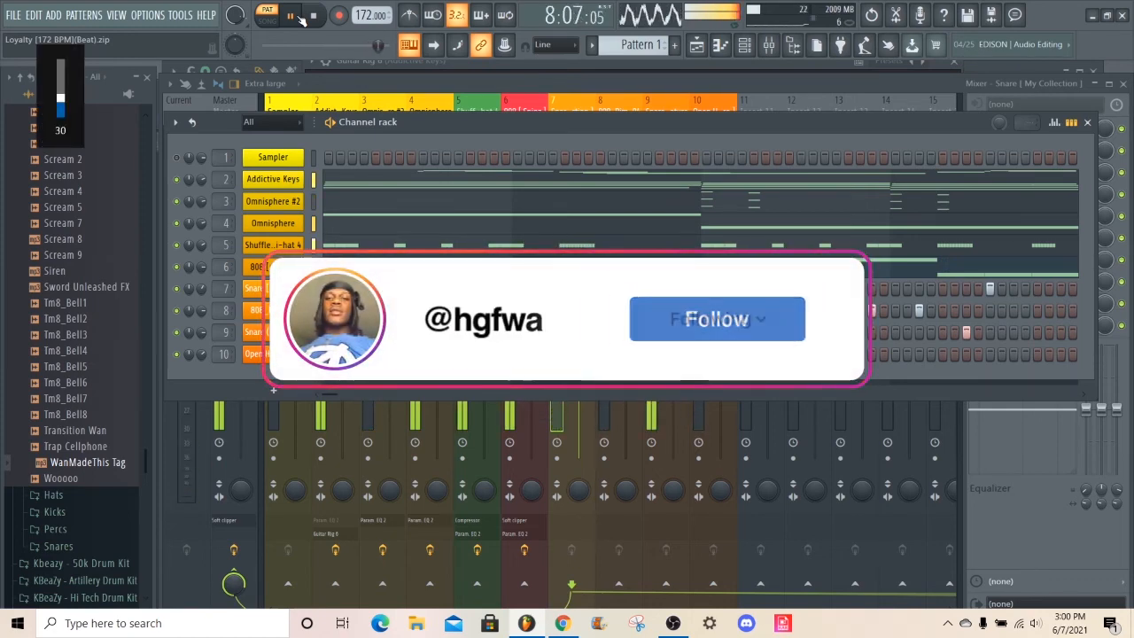